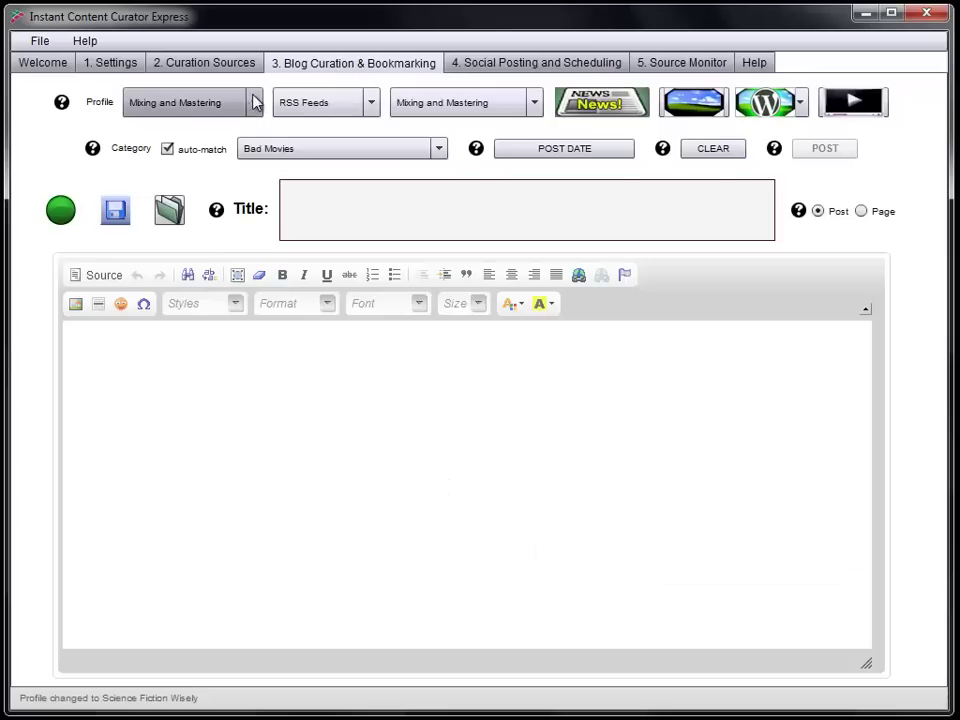
Step: Set the curation source to Google Alerts with the Planet of the Apes feed
click(255, 101)
click(373, 102)
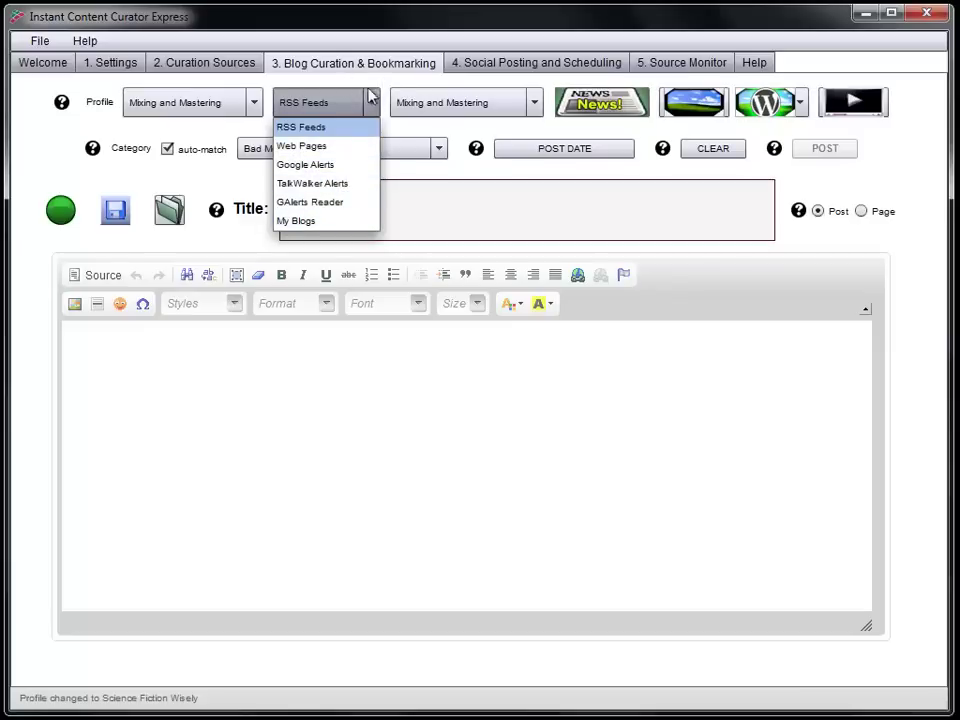
click(325, 165)
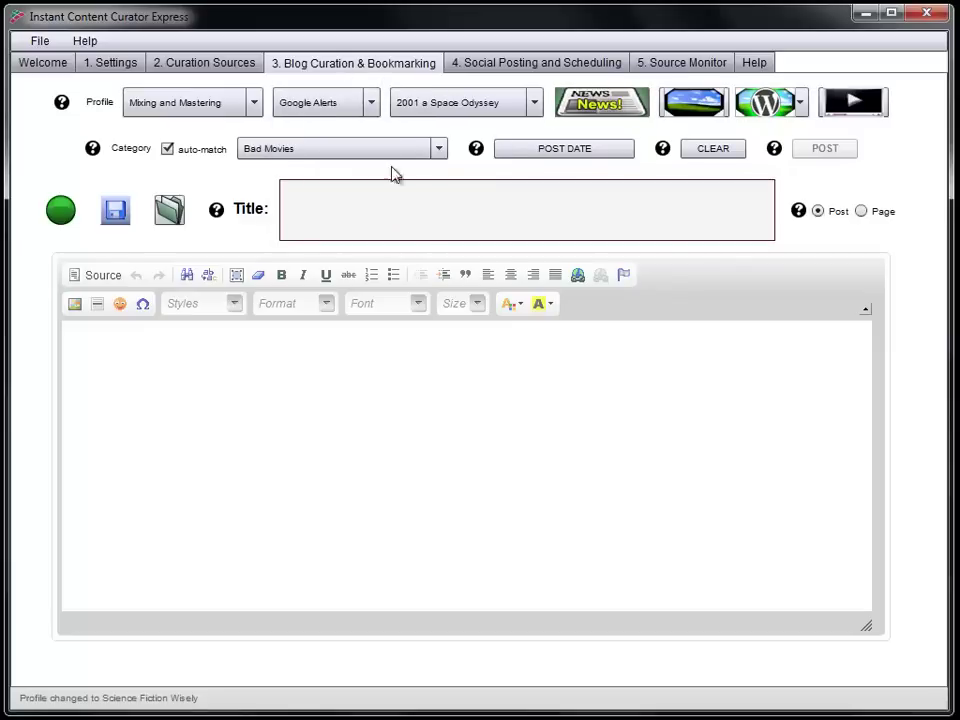
click(533, 104)
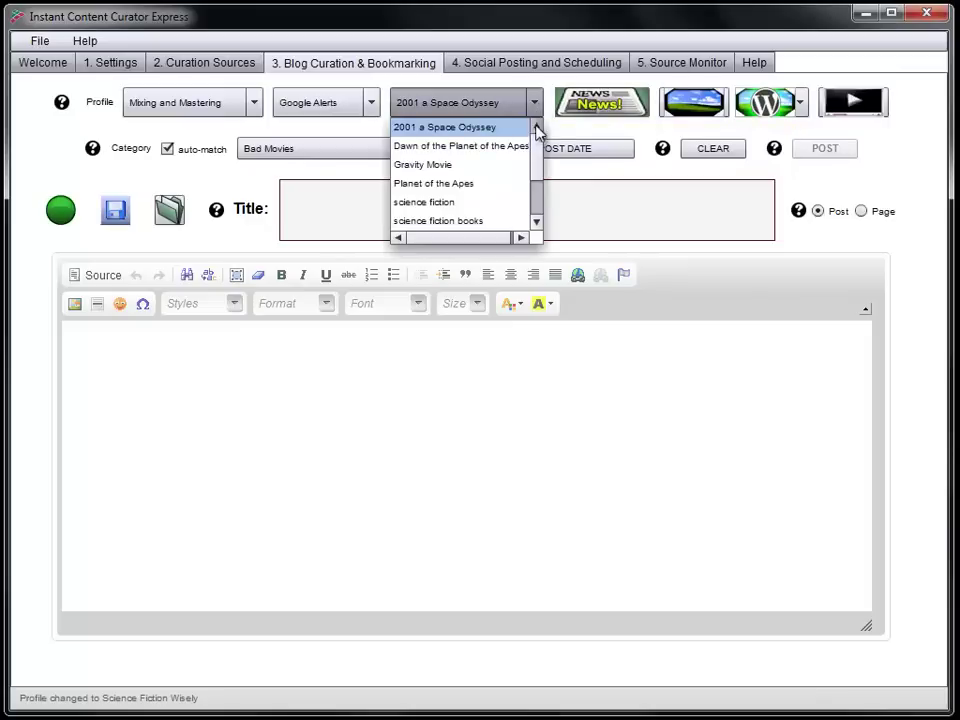
click(483, 182)
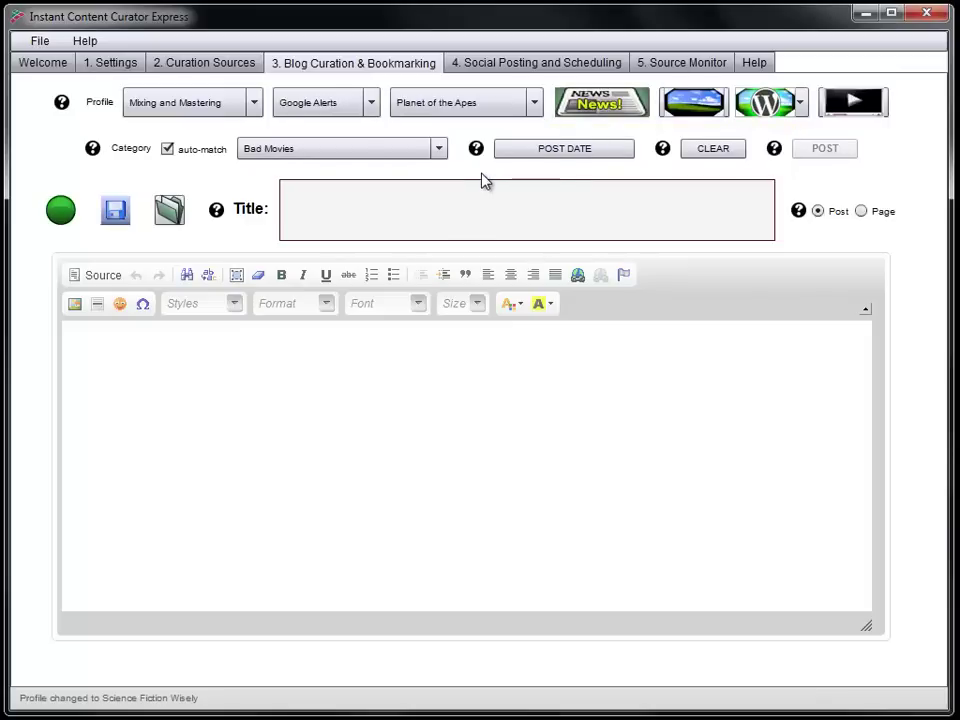
Step: Insert the Dawn Of The Planet Of The Apes: Cities Crumble article and add a blank line in the body
click(583, 112)
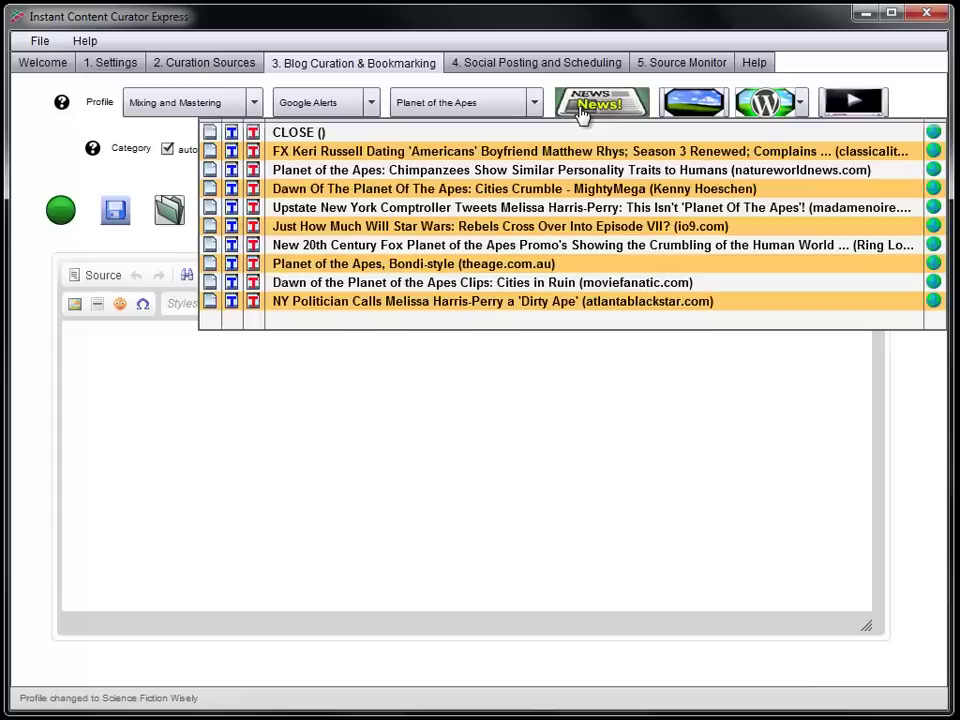
click(232, 189)
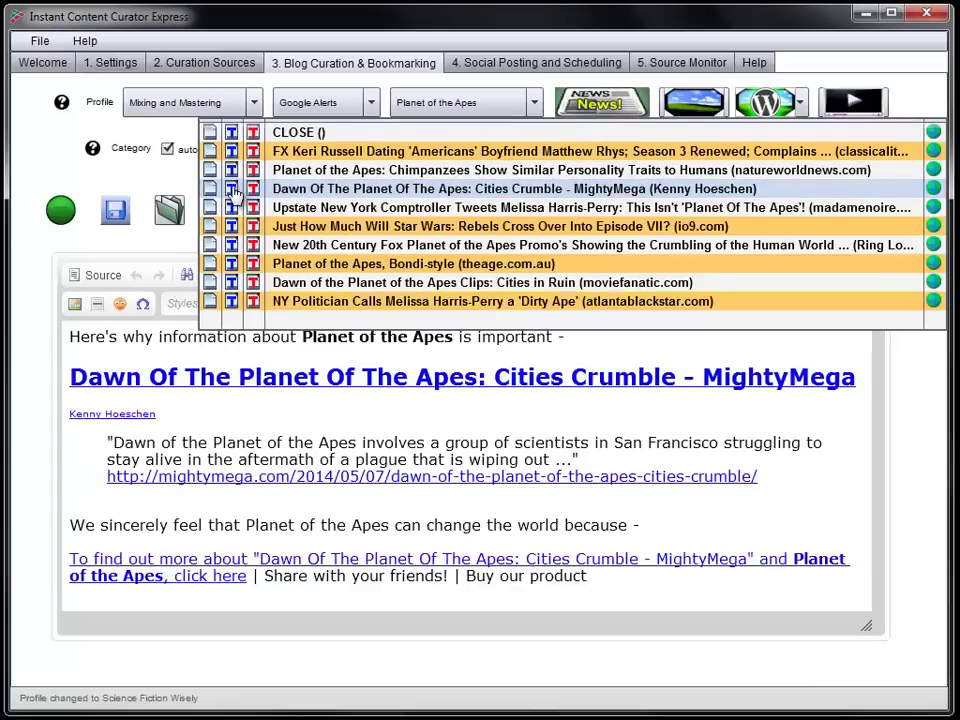
click(633, 512)
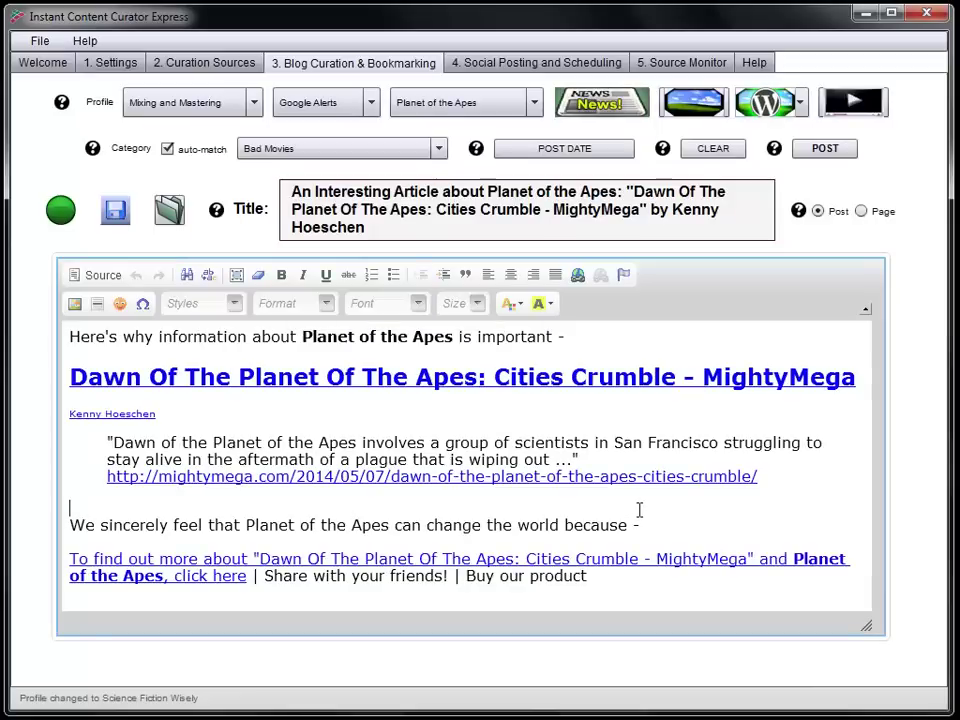
key(Return)
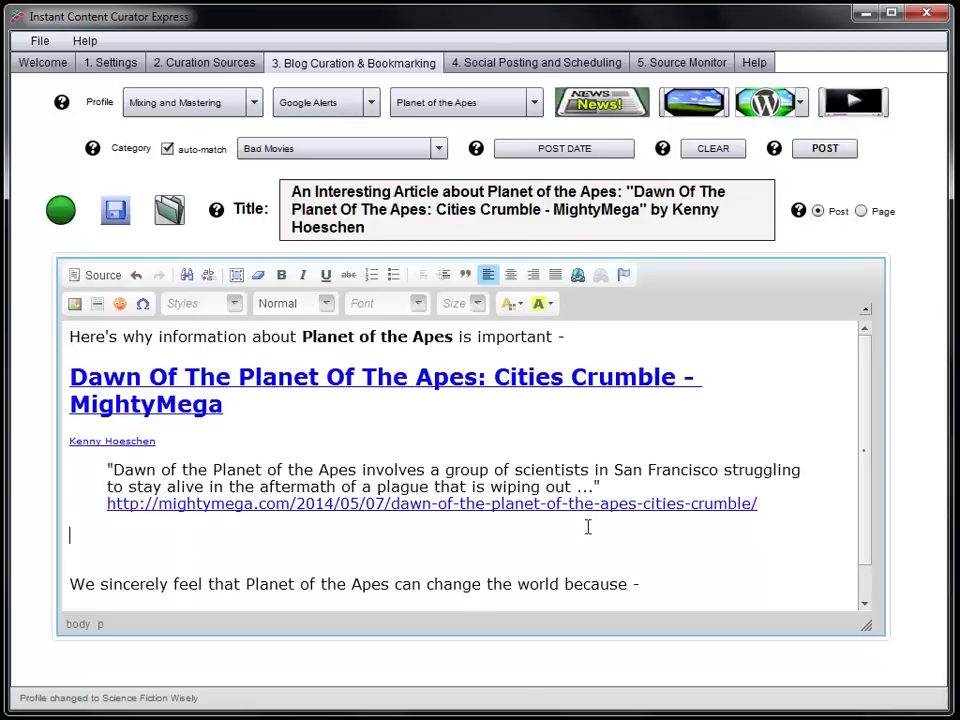
Step: Share a science fiction movie image to five Facebook pages with random dates two days apart
click(701, 99)
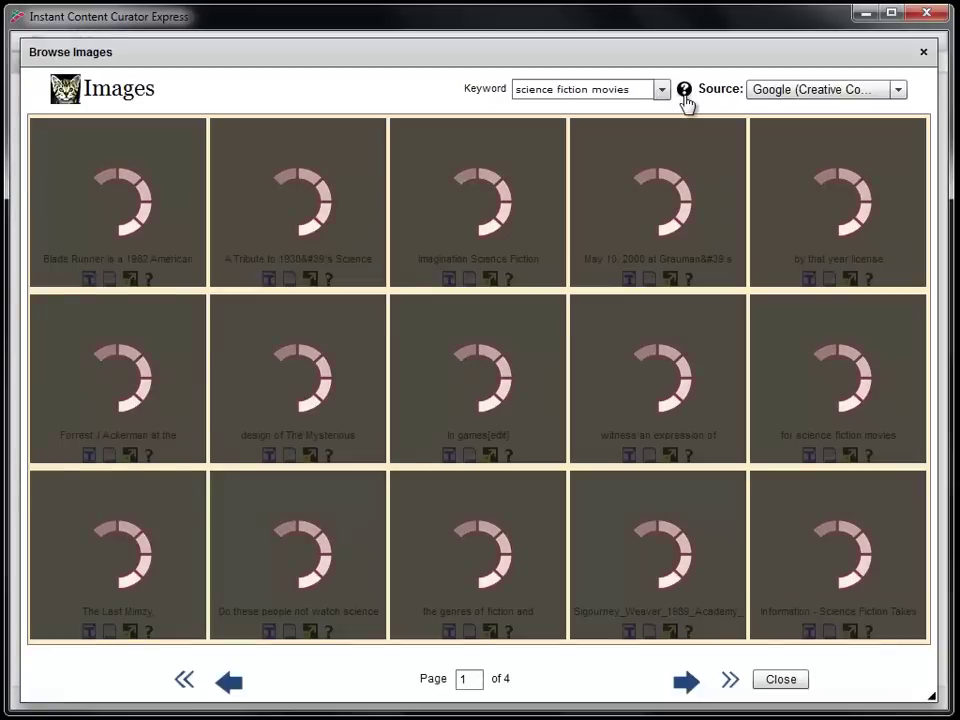
double_click(686, 681)
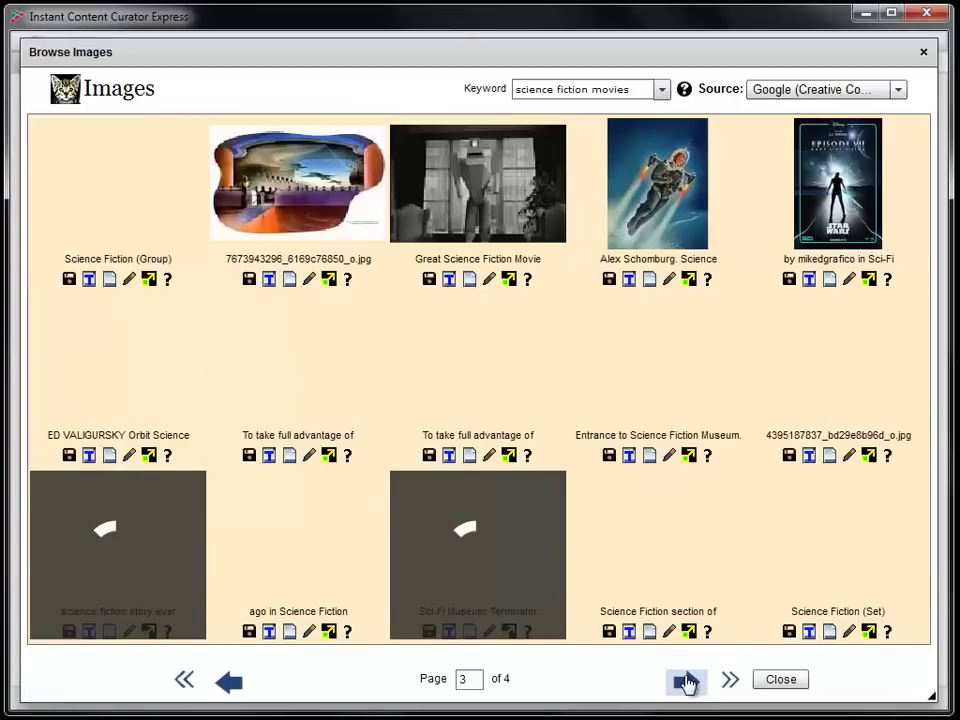
click(270, 281)
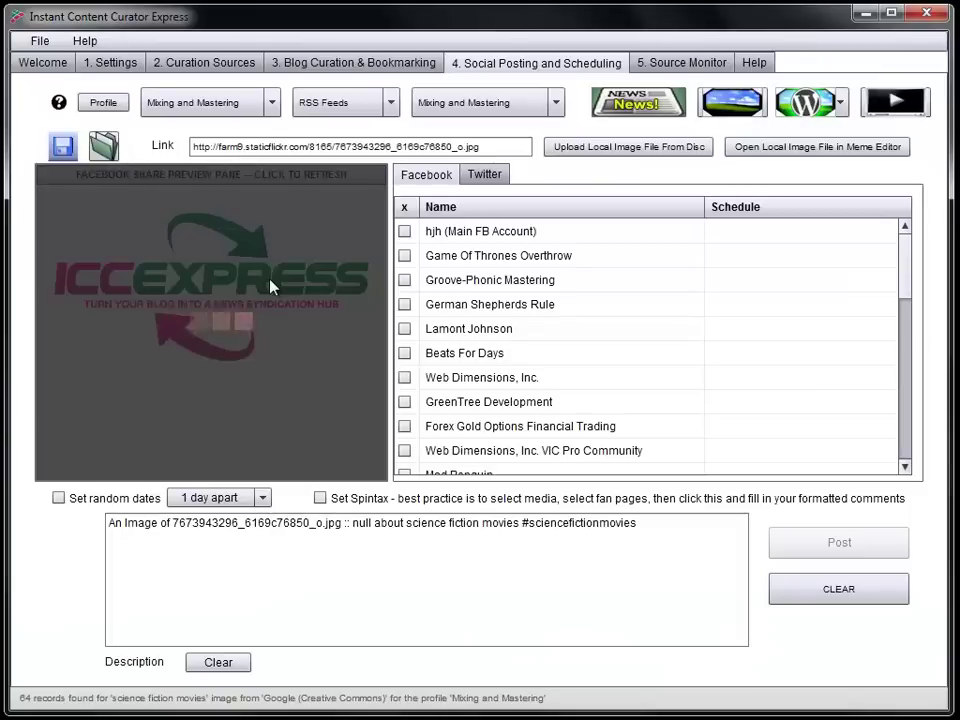
key(Return)
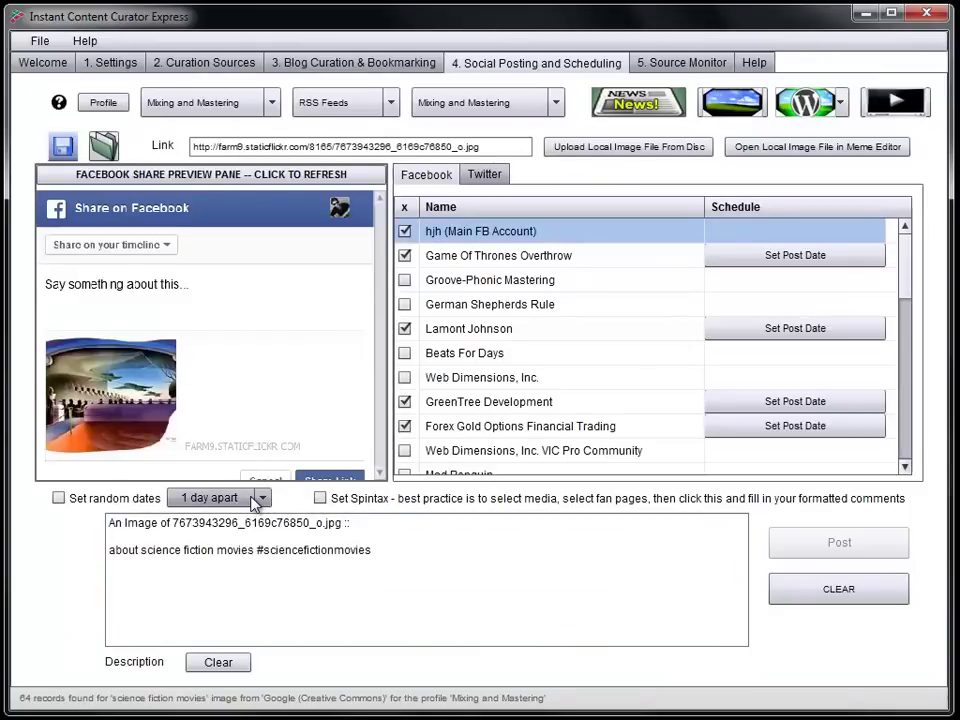
click(258, 498)
click(244, 539)
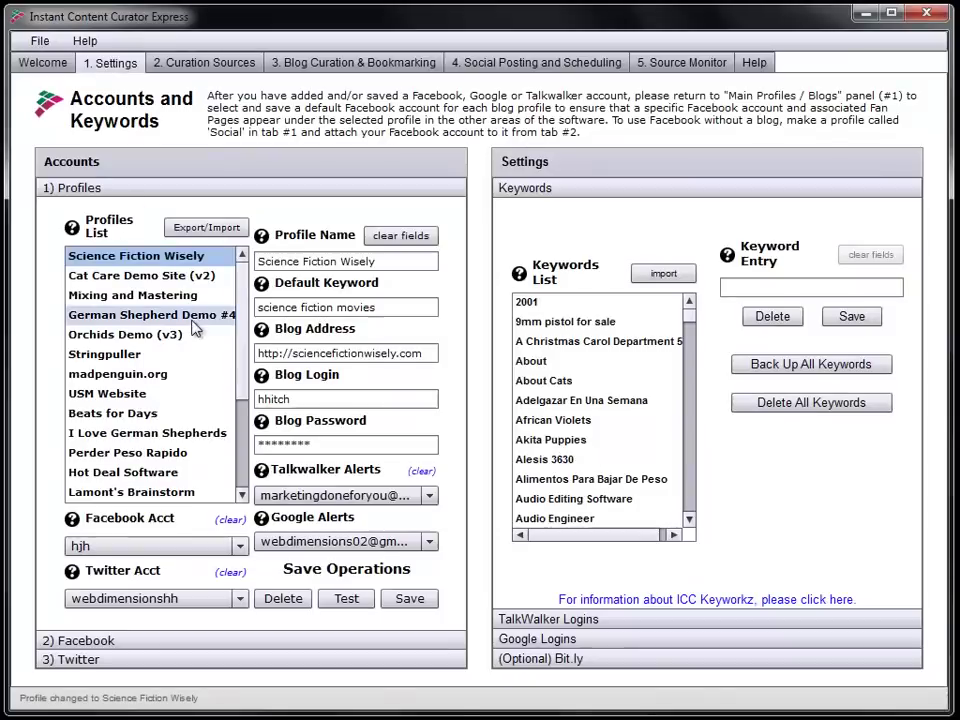
Step: View The Dogington Post's contents among the saved RSS feeds
scroll(238, 373, down, 3)
scroll(238, 373, down, 1)
scroll(238, 373, up, 3)
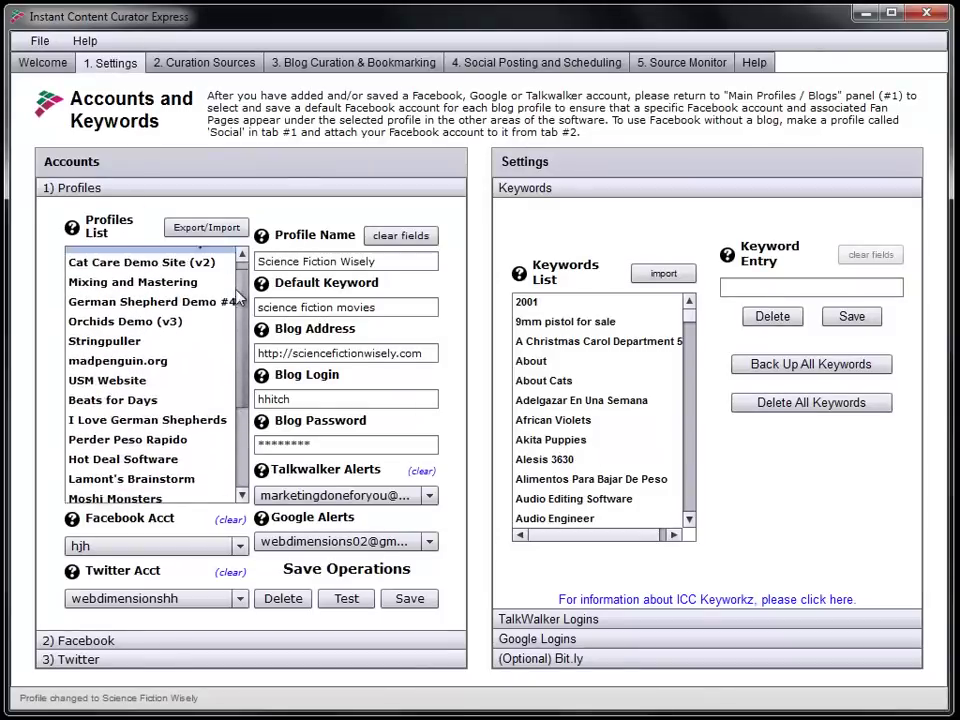
scroll(238, 373, up, 1)
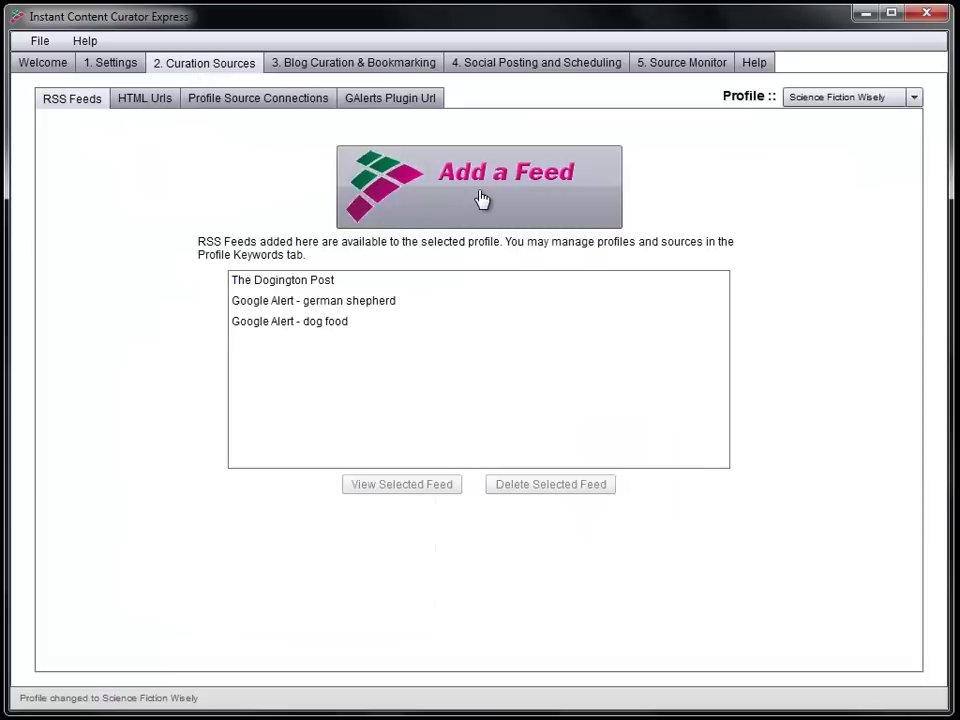
click(455, 280)
click(393, 490)
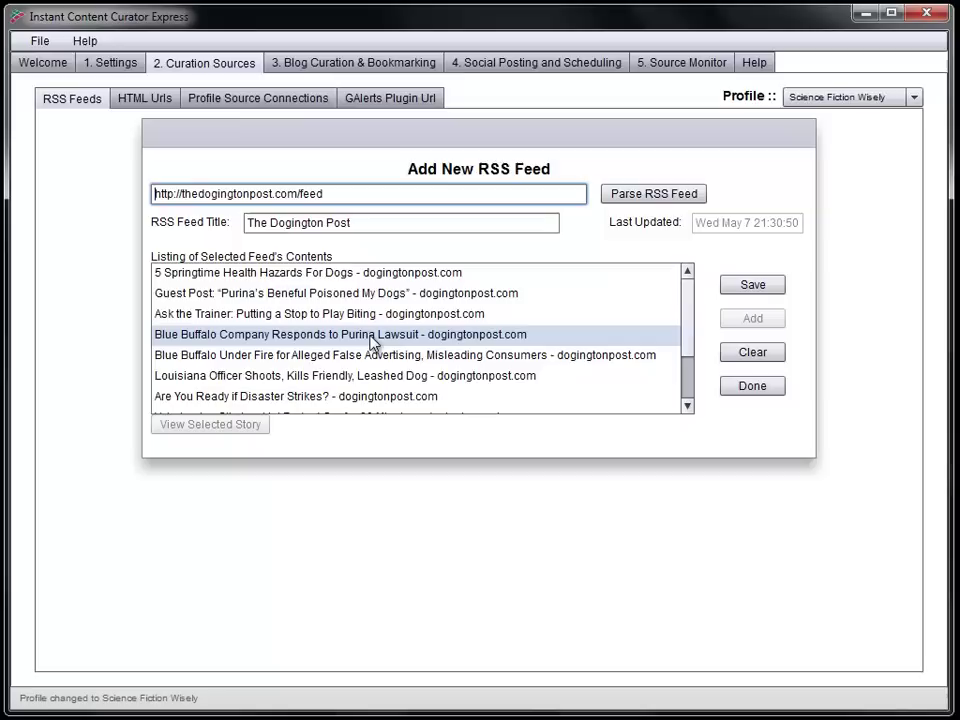
click(751, 386)
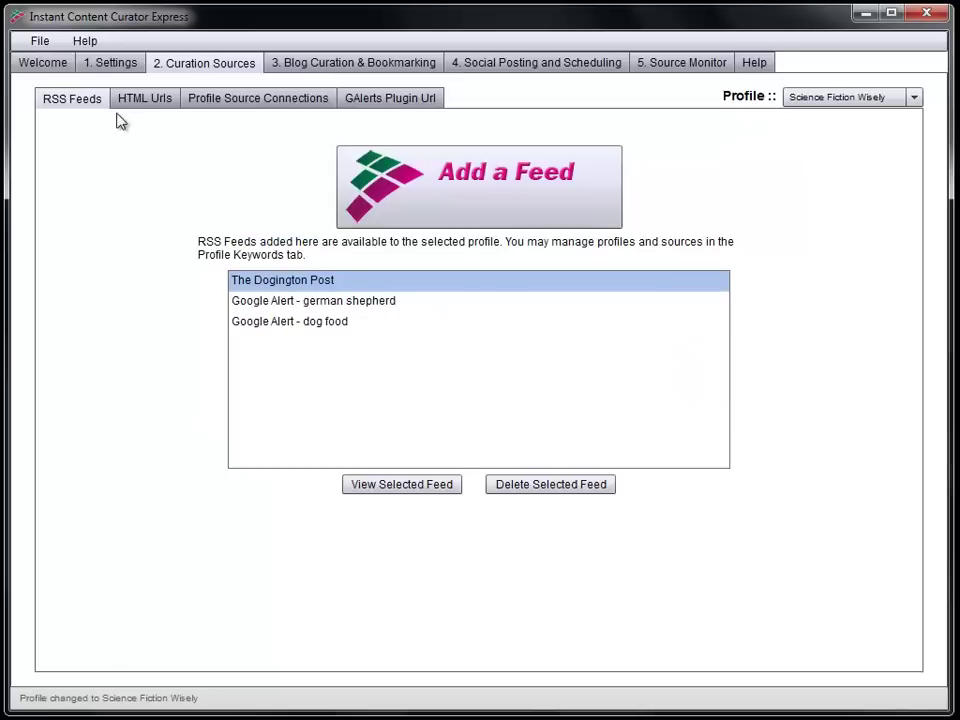
Step: Show the keywords connected to the Mixing and Mastering profile in Profile Source Connections
click(134, 102)
click(272, 99)
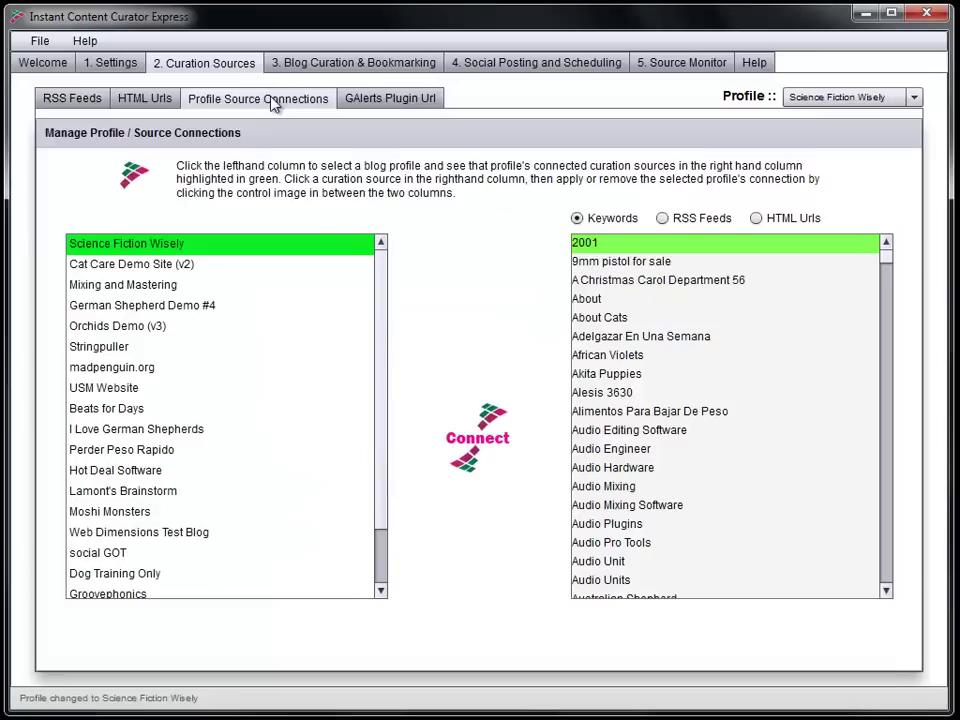
click(148, 265)
click(133, 285)
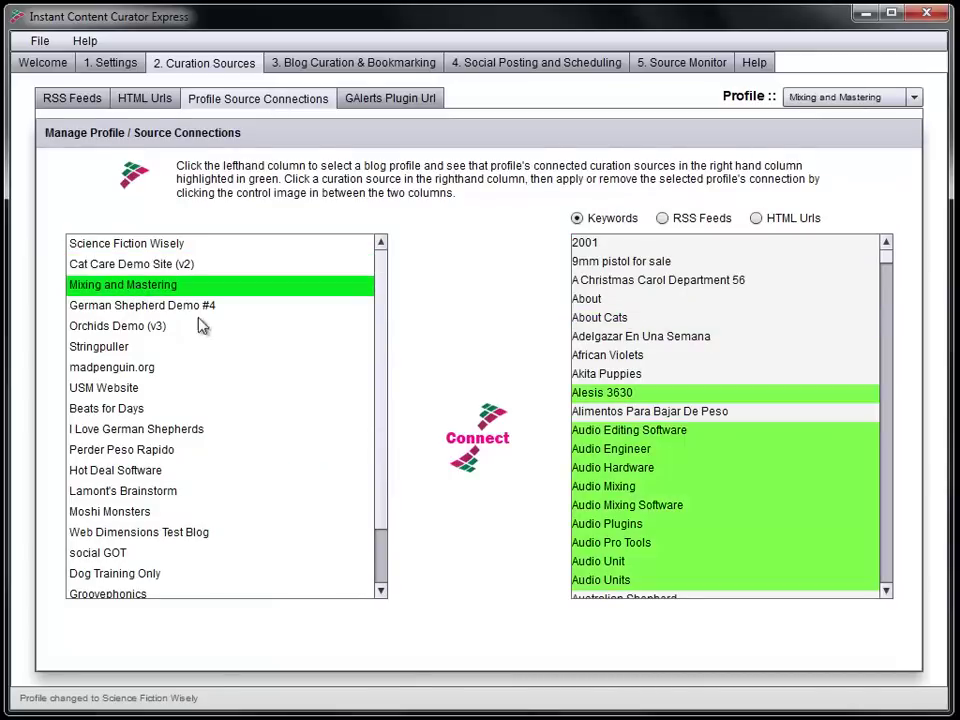
drag(888, 267, 885, 295)
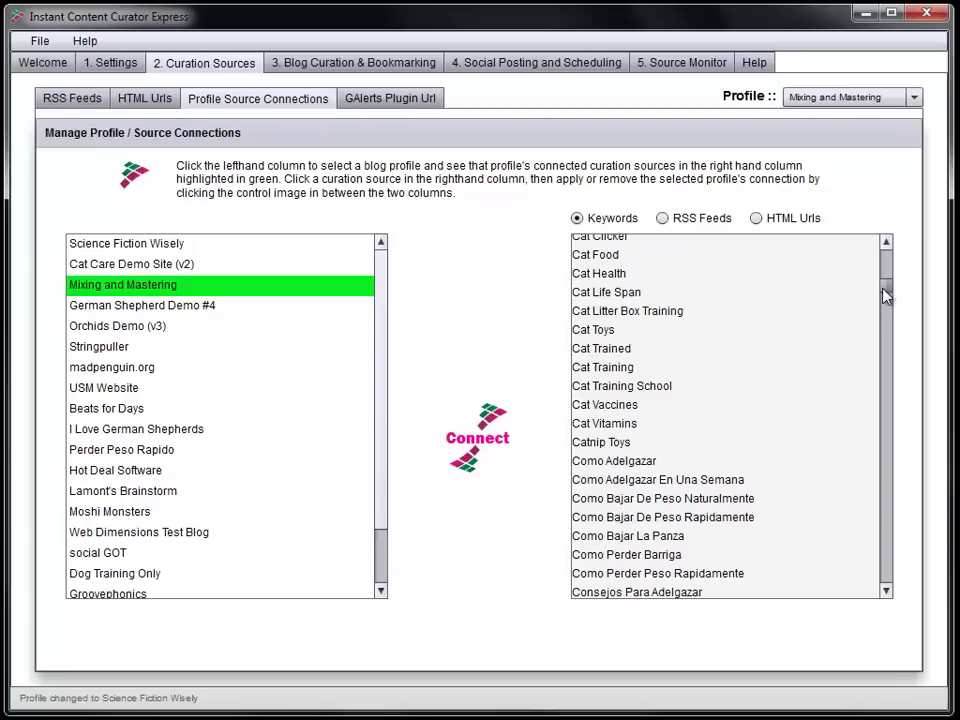
Step: Post the Halo toilet-trained cat image from Cat Care Demo Site (v2) to the main Facebook account
click(157, 272)
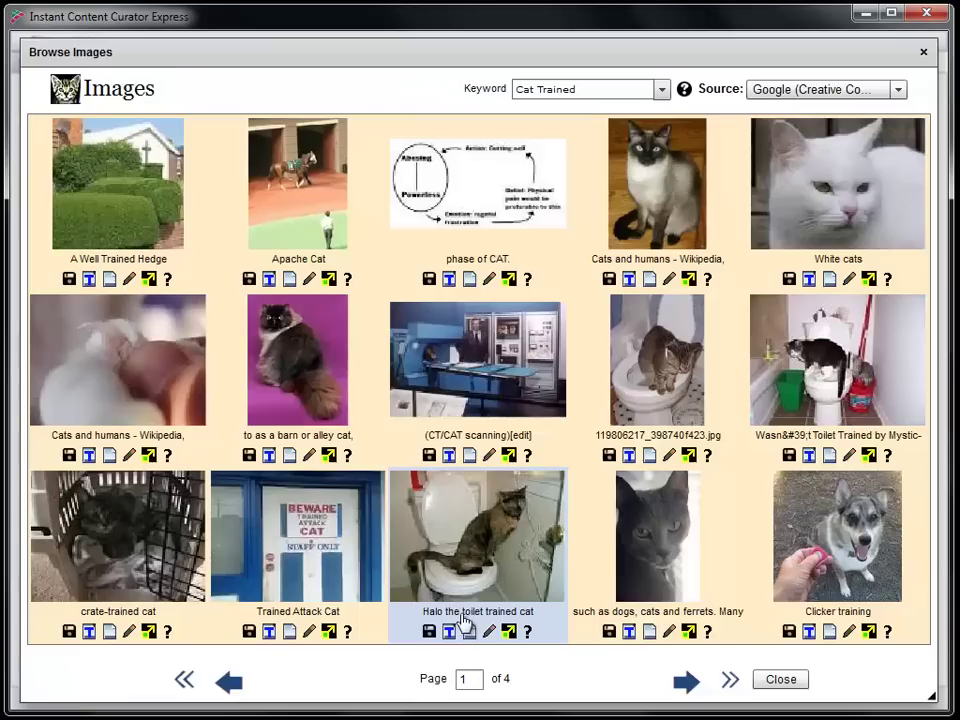
click(447, 632)
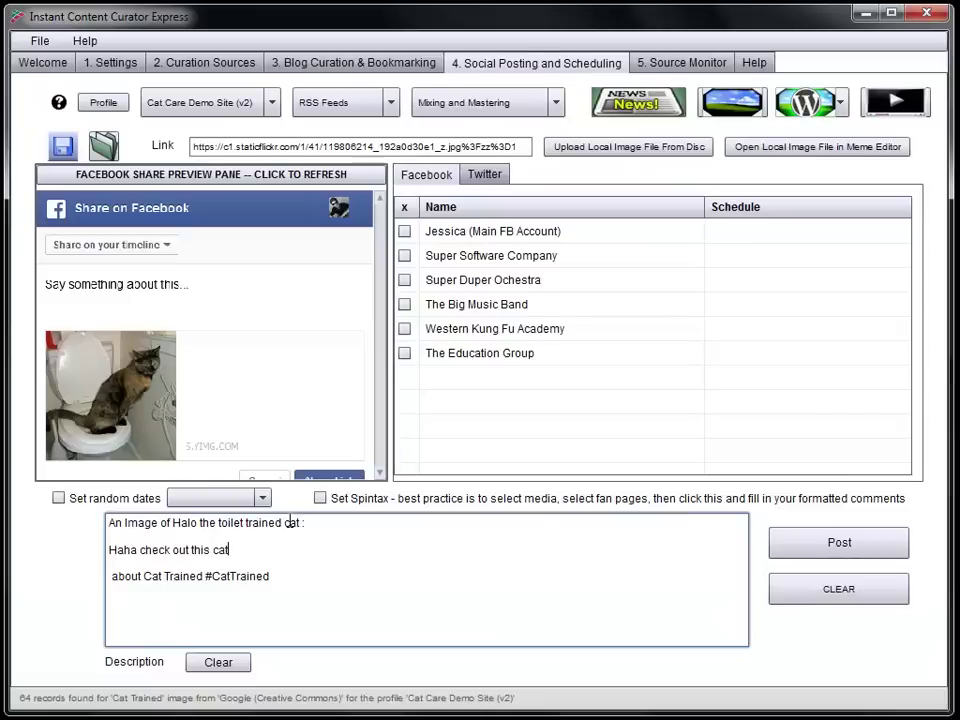
click(405, 231)
click(829, 545)
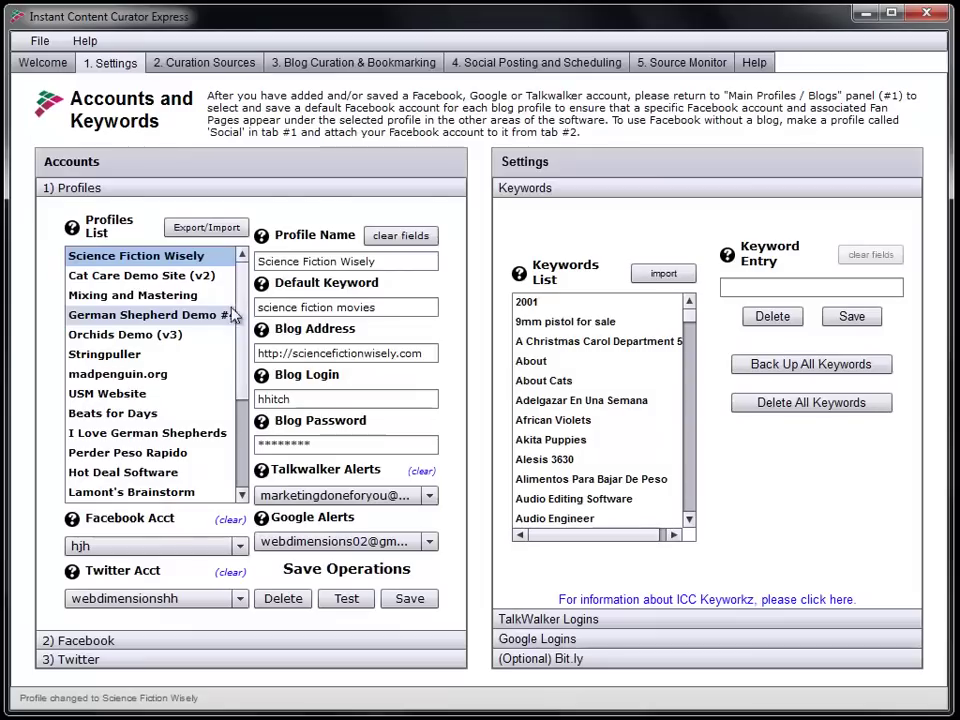
Step: Review the saved Facebook and Twitter account details
scroll(233, 352, down, 1)
scroll(233, 352, down, 2)
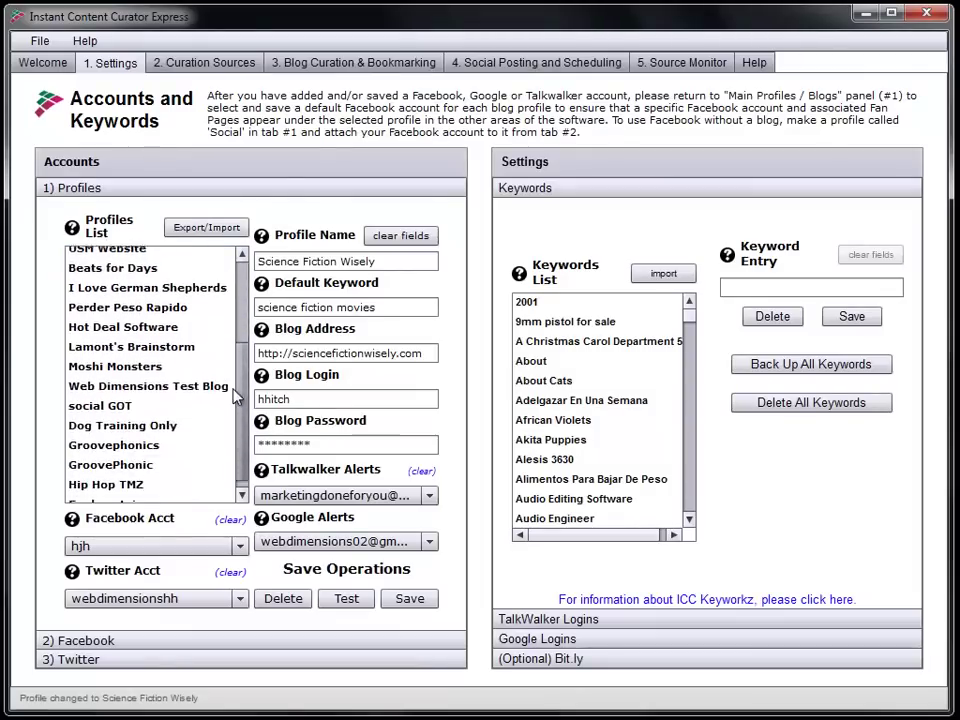
scroll(233, 352, up, 1)
scroll(233, 352, up, 3)
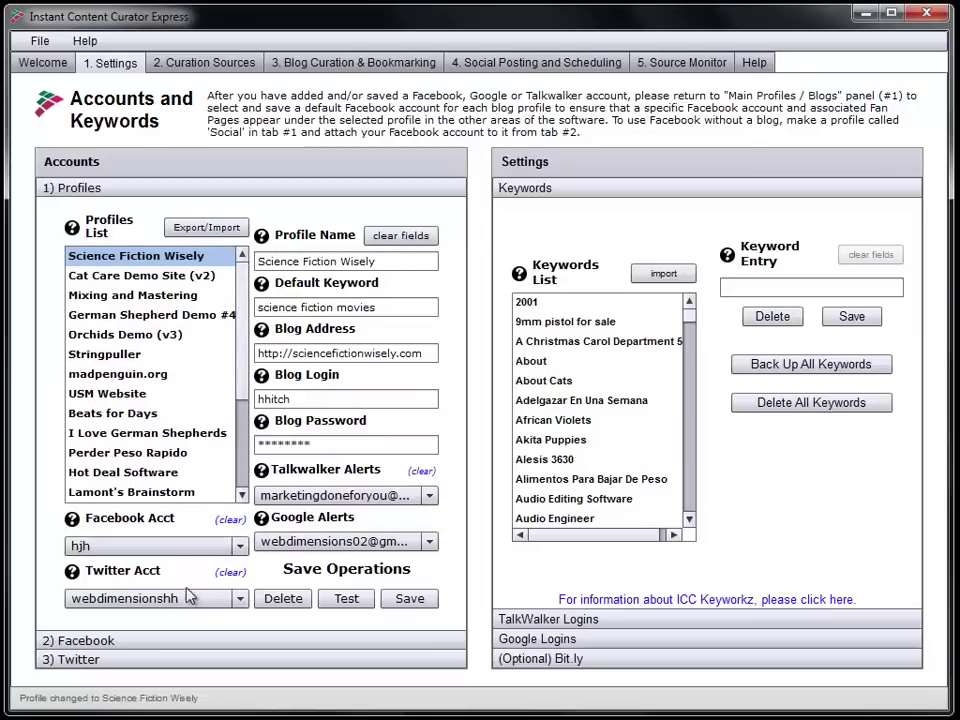
click(225, 641)
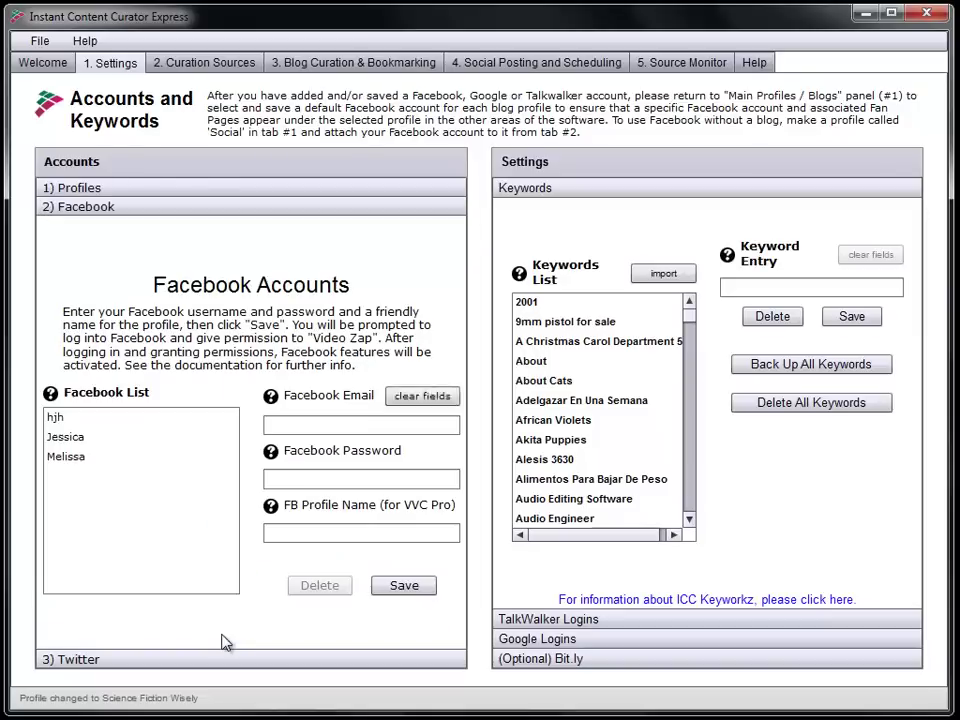
click(72, 422)
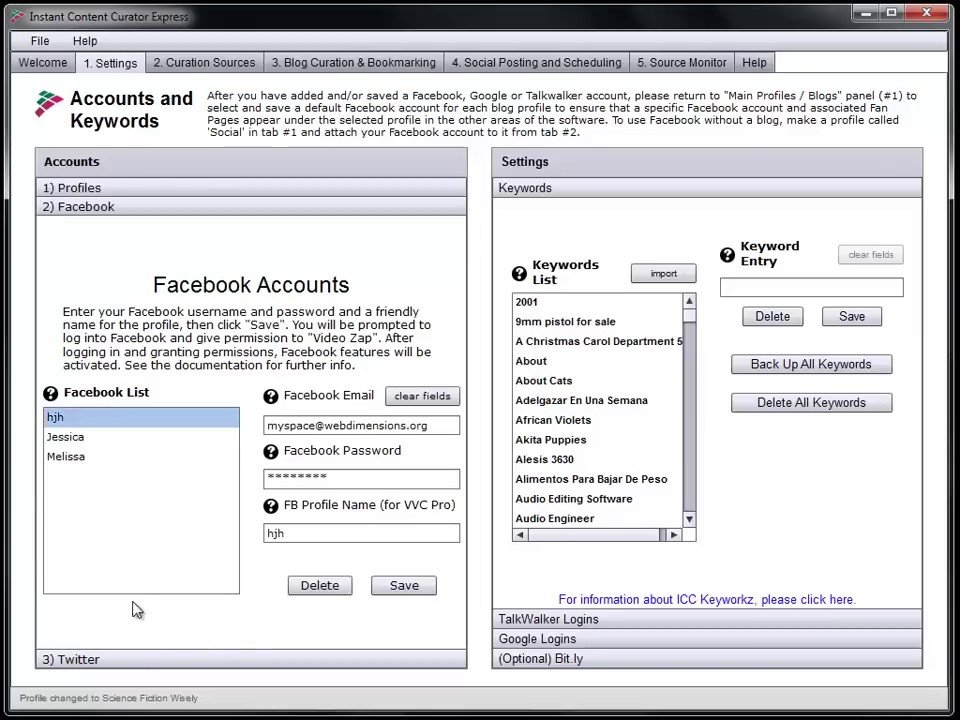
click(100, 659)
click(92, 433)
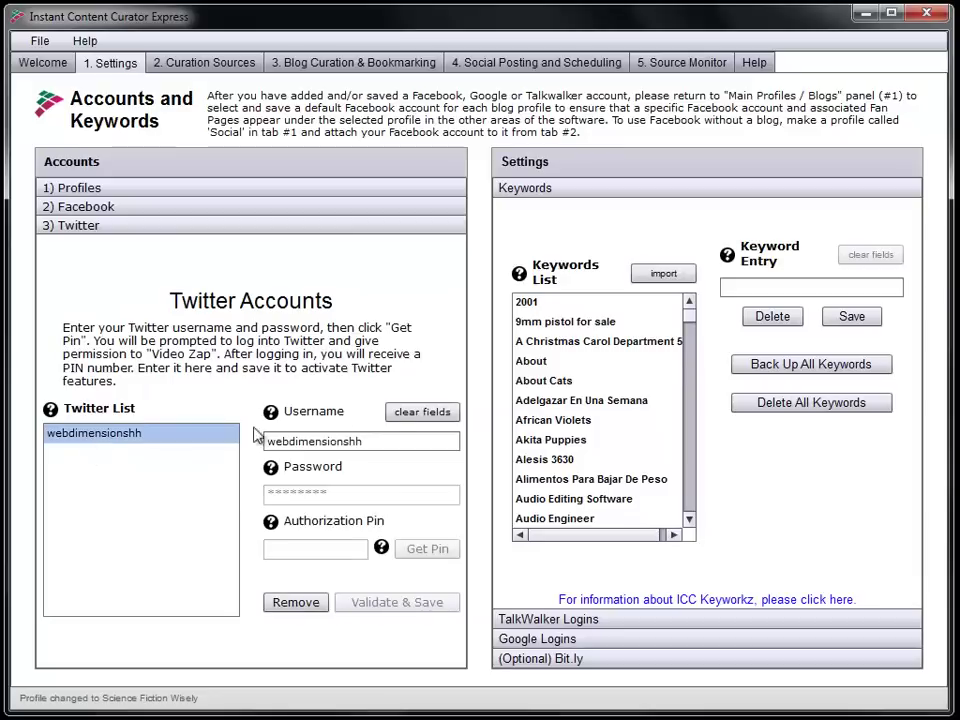
Step: Browse the Bit.ly, Google and TalkWalker logins and the keyword settings
click(574, 662)
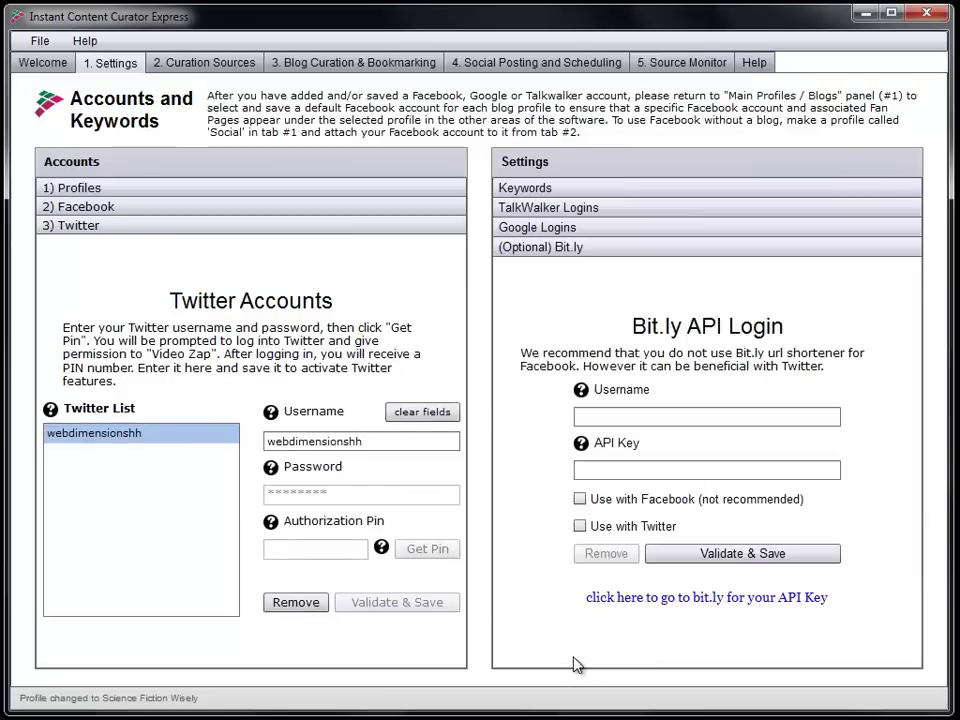
click(622, 229)
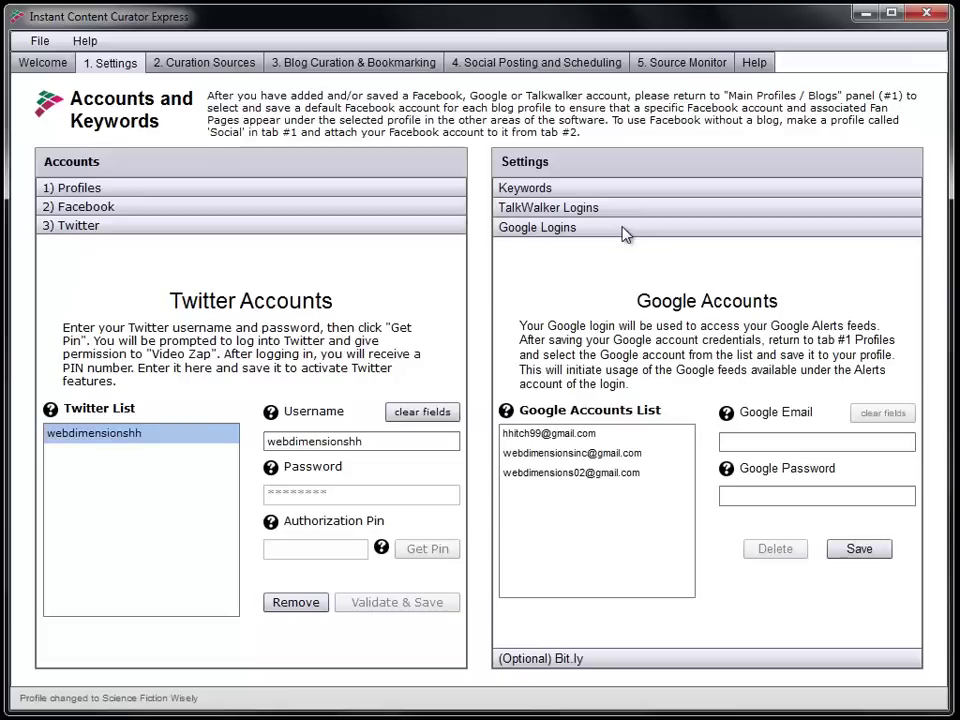
click(584, 433)
click(596, 207)
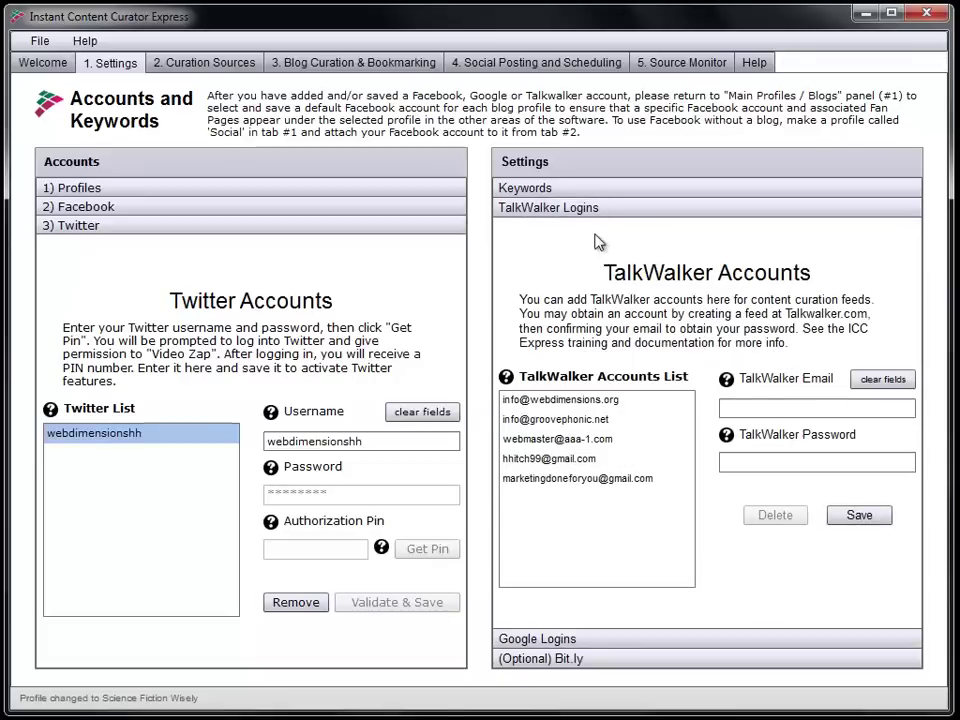
click(575, 405)
click(574, 190)
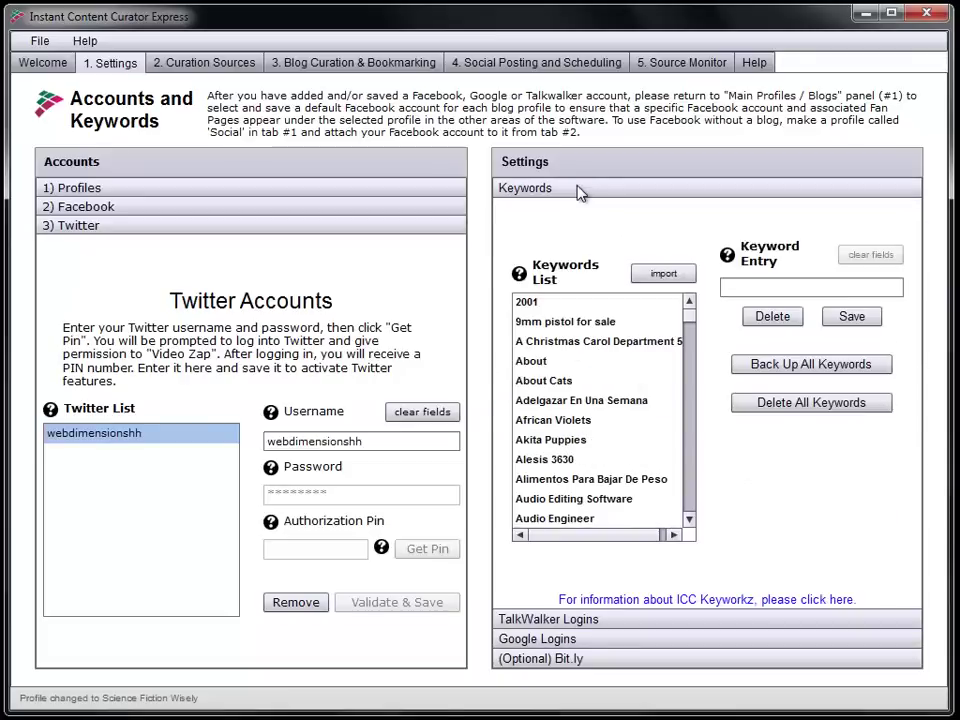
Step: Recheck the Google and TalkWalker accounts, then load the About Cats keyword for editing
click(576, 659)
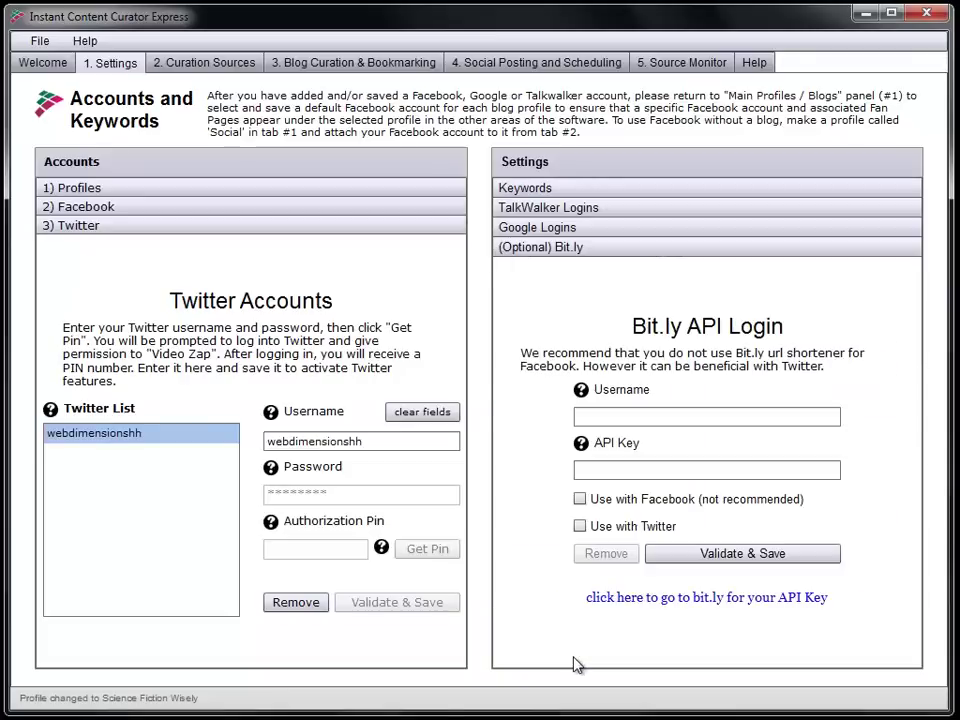
click(622, 229)
click(576, 437)
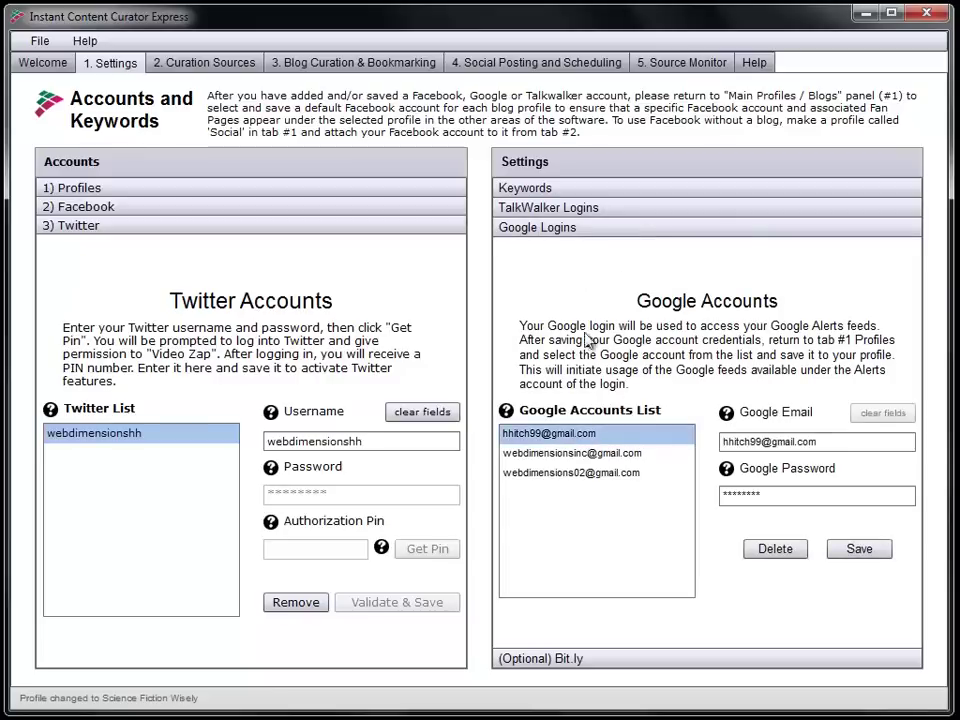
click(600, 208)
click(573, 402)
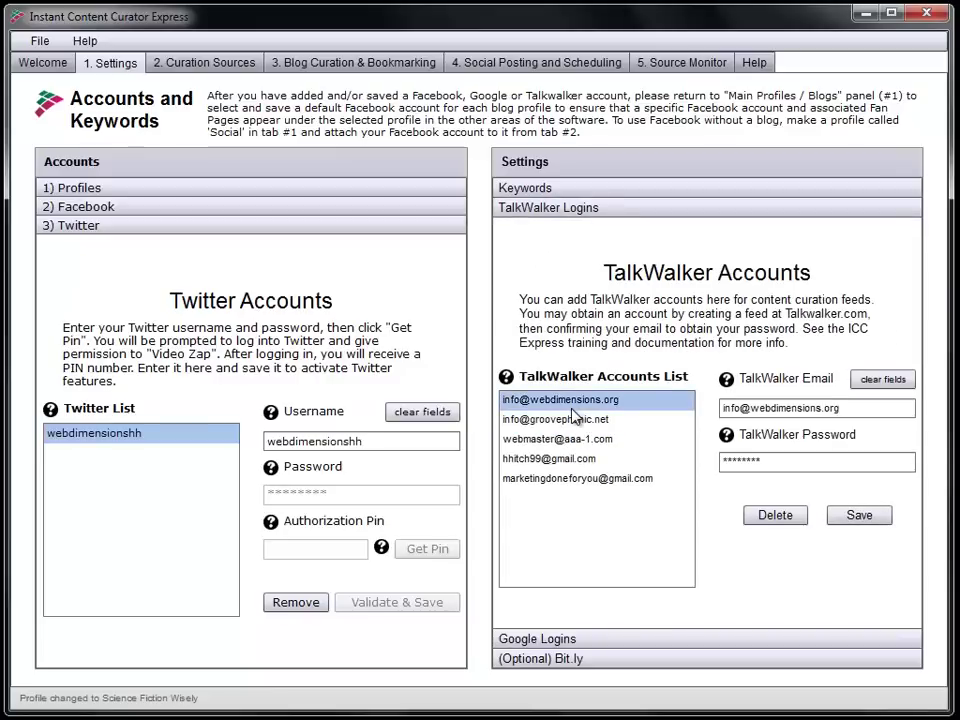
click(578, 190)
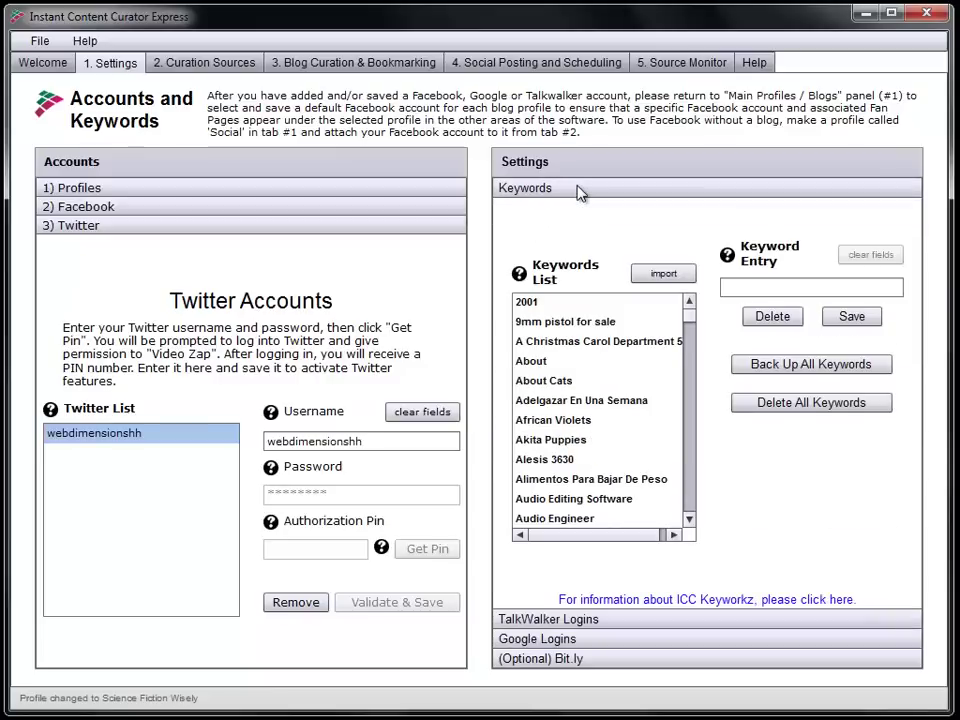
click(539, 384)
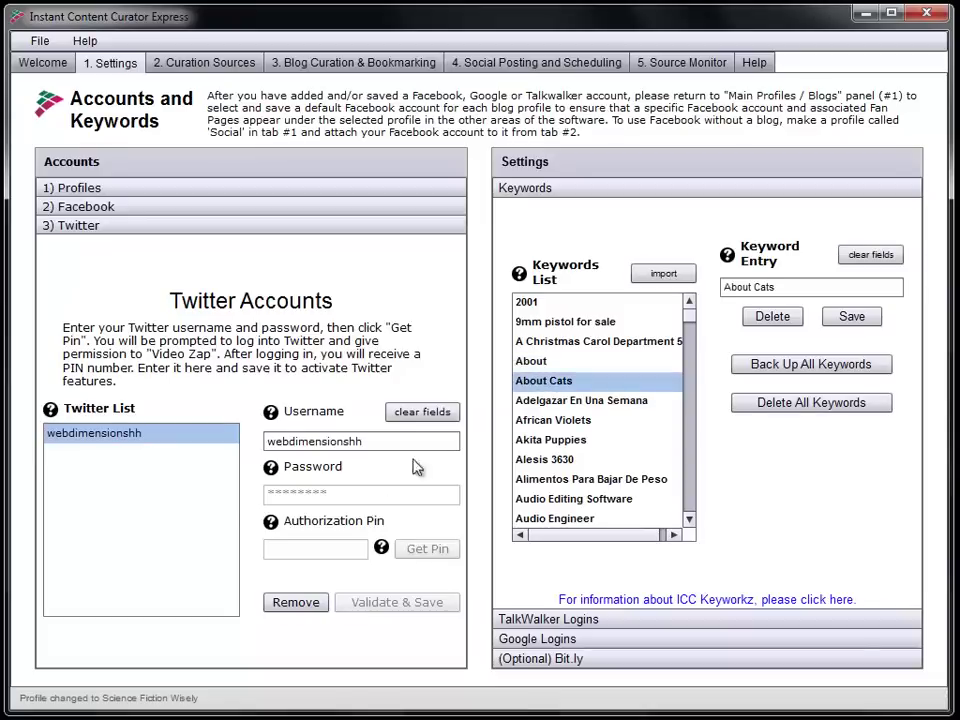
click(79, 188)
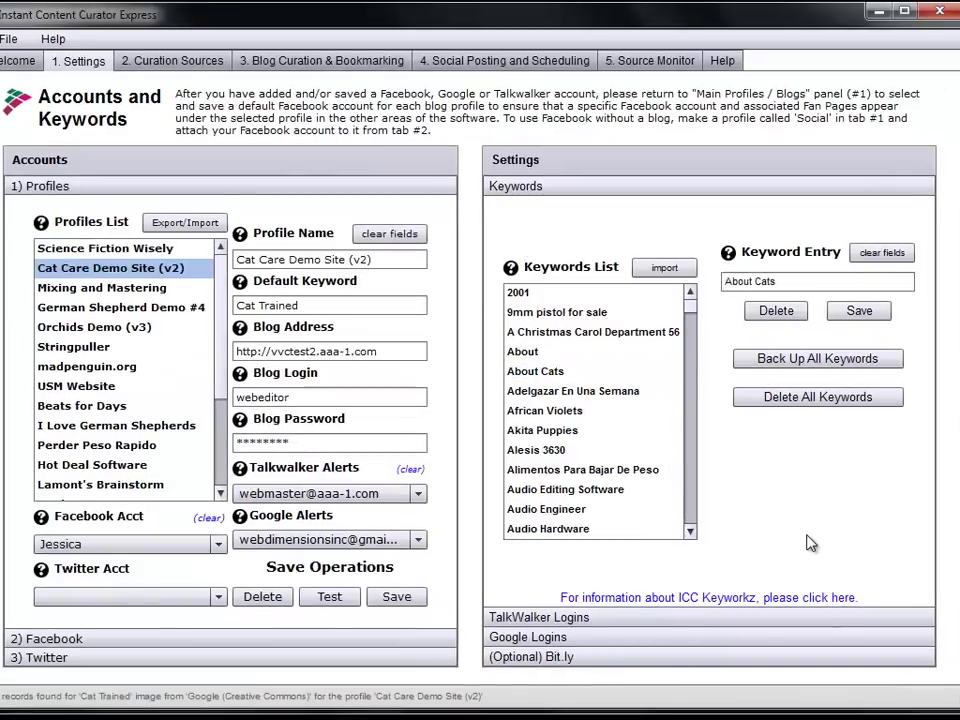
mouse_move(693, 320)
mouse_down()
mouse_move(697, 340)
mouse_move(690, 274)
mouse_up()
click(664, 268)
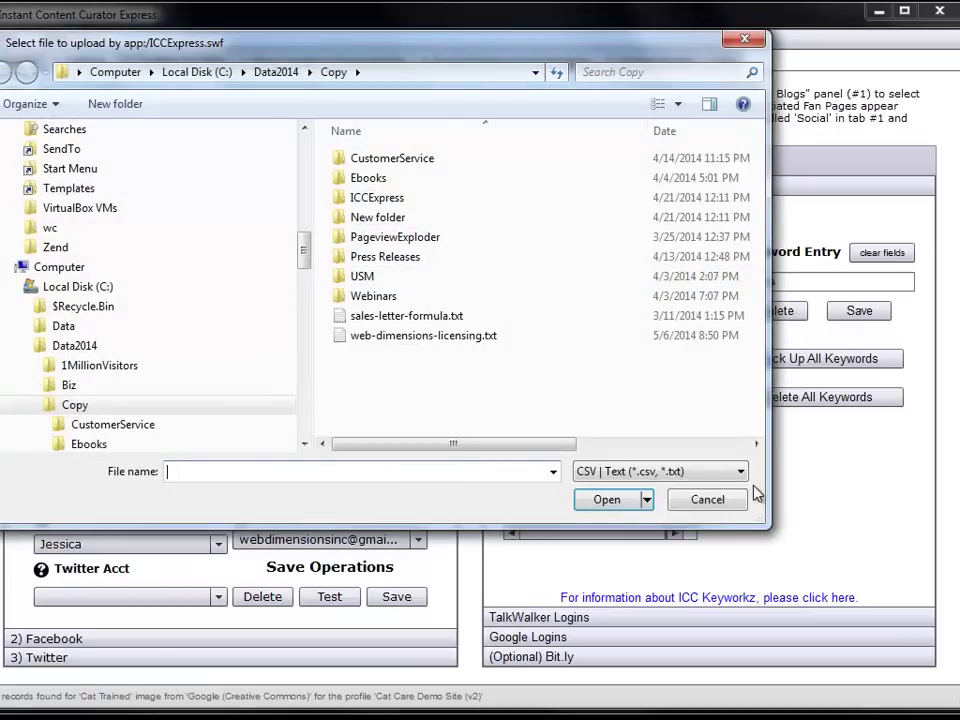
click(710, 500)
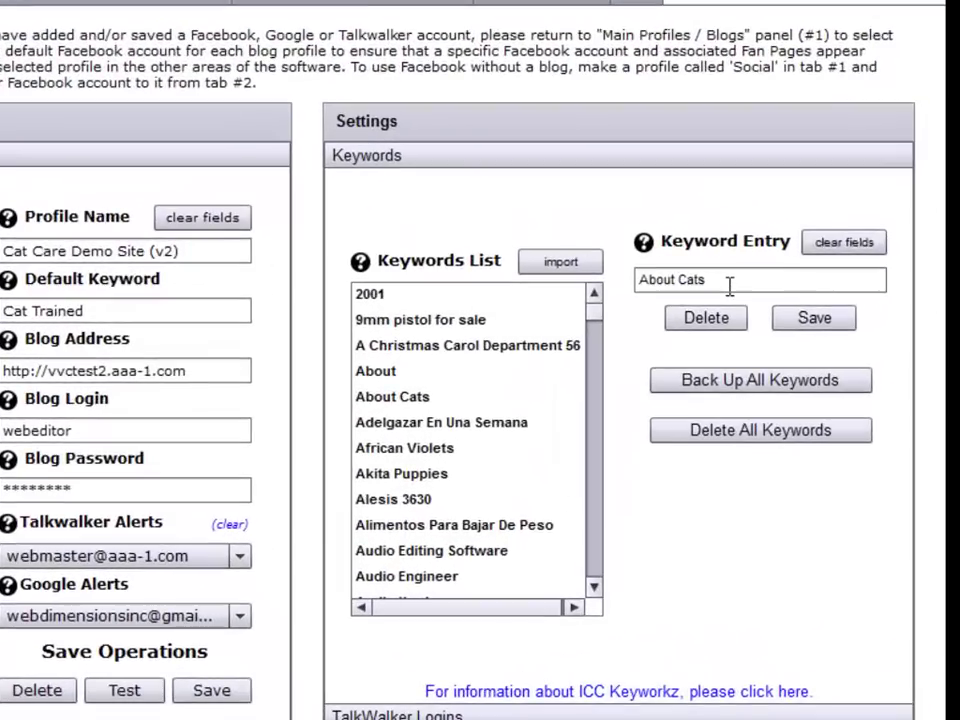
drag(797, 283, 728, 281)
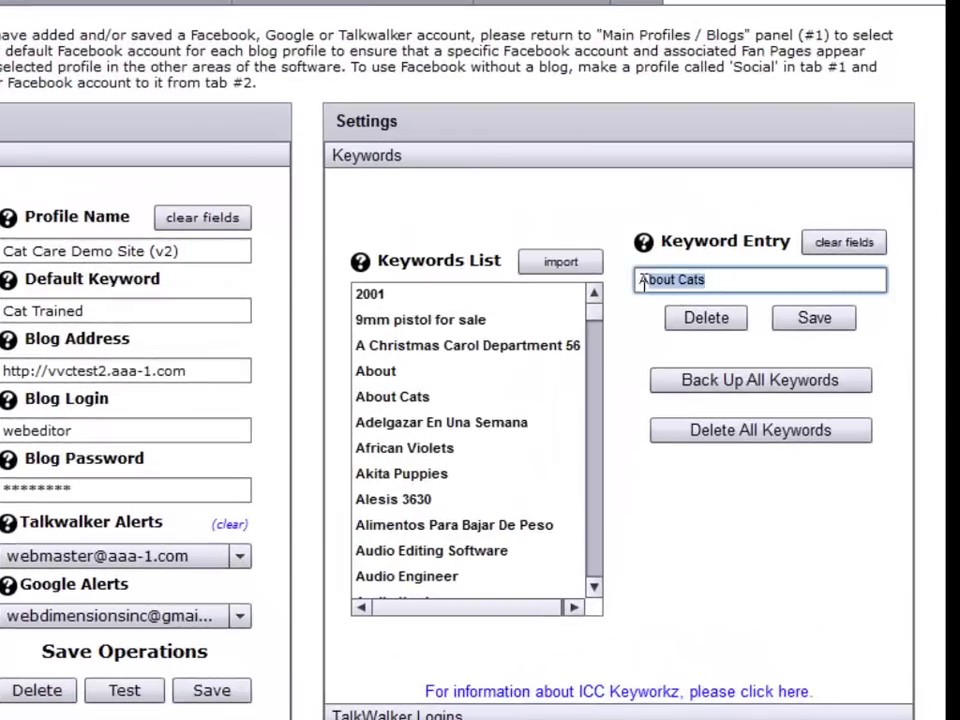
Step: Add 'my new keyword' to the keyword list and select it as Cat Care's default
text(my new keyword)
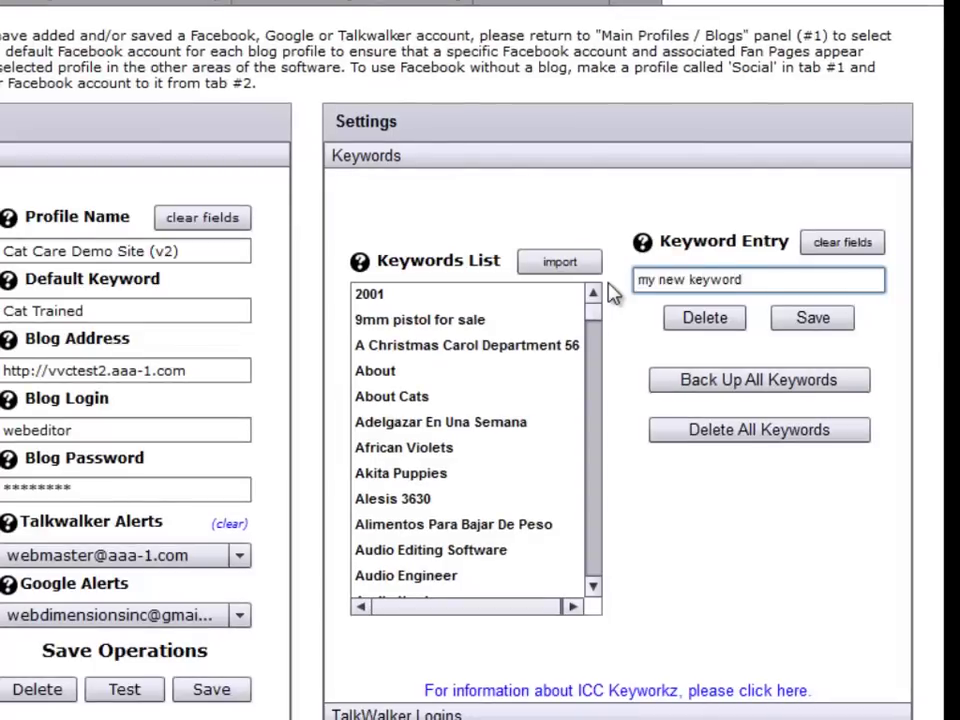
key(Return)
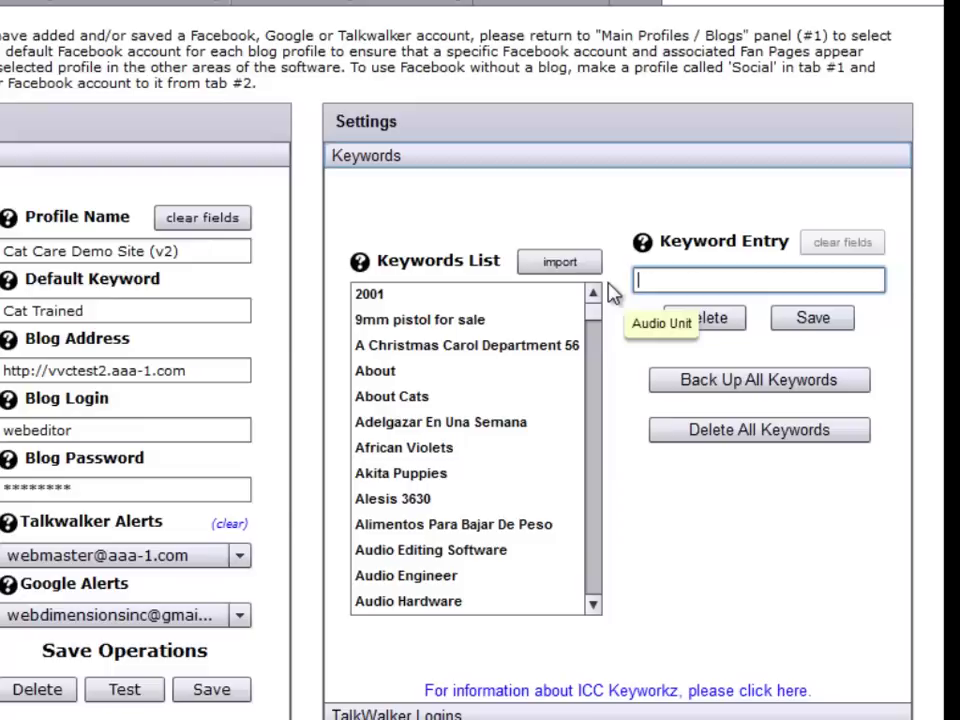
click(594, 542)
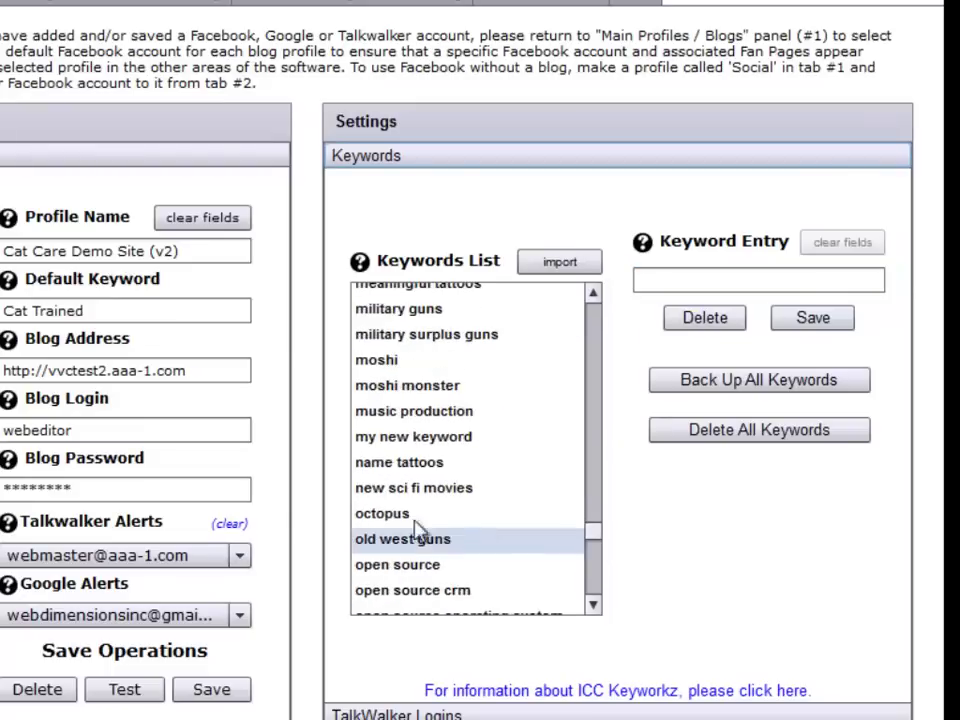
click(474, 444)
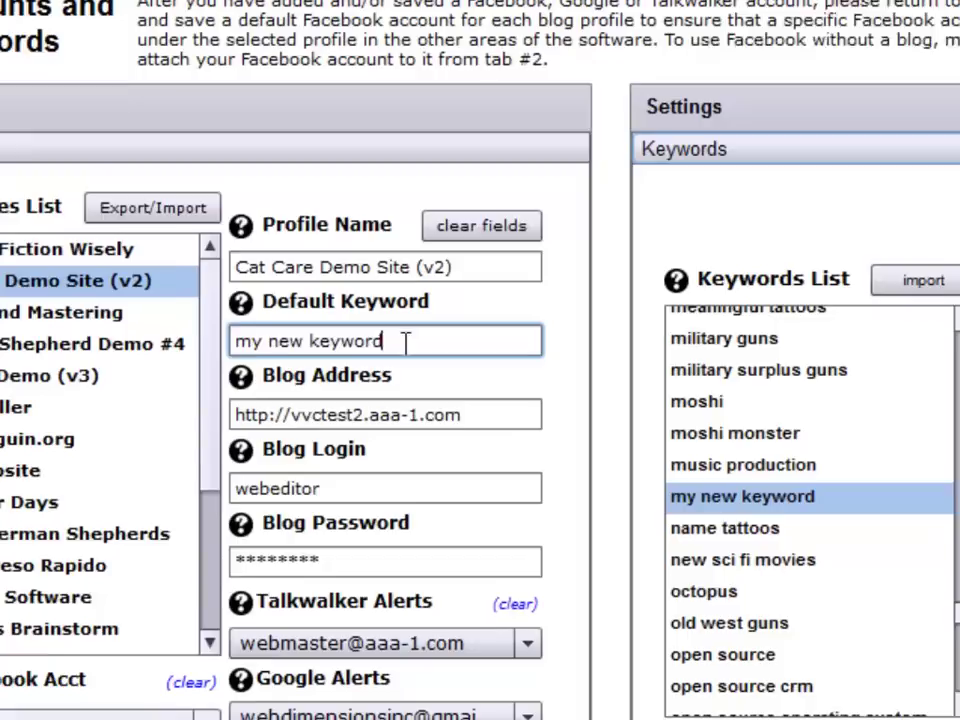
mouse_move(391, 342)
mouse_down()
mouse_move(260, 358)
mouse_move(241, 350)
mouse_up()
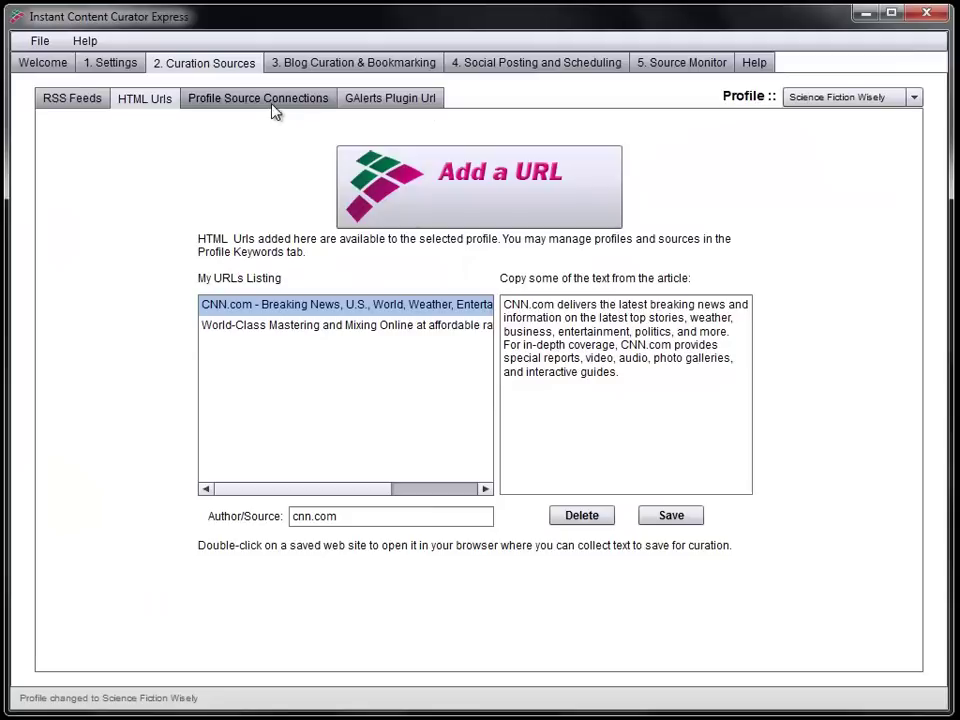
Step: Compare the keywords linked to Cat Care Demo Site (v2), Mixing and Mastering, and Orchids Demo (v3)
click(274, 105)
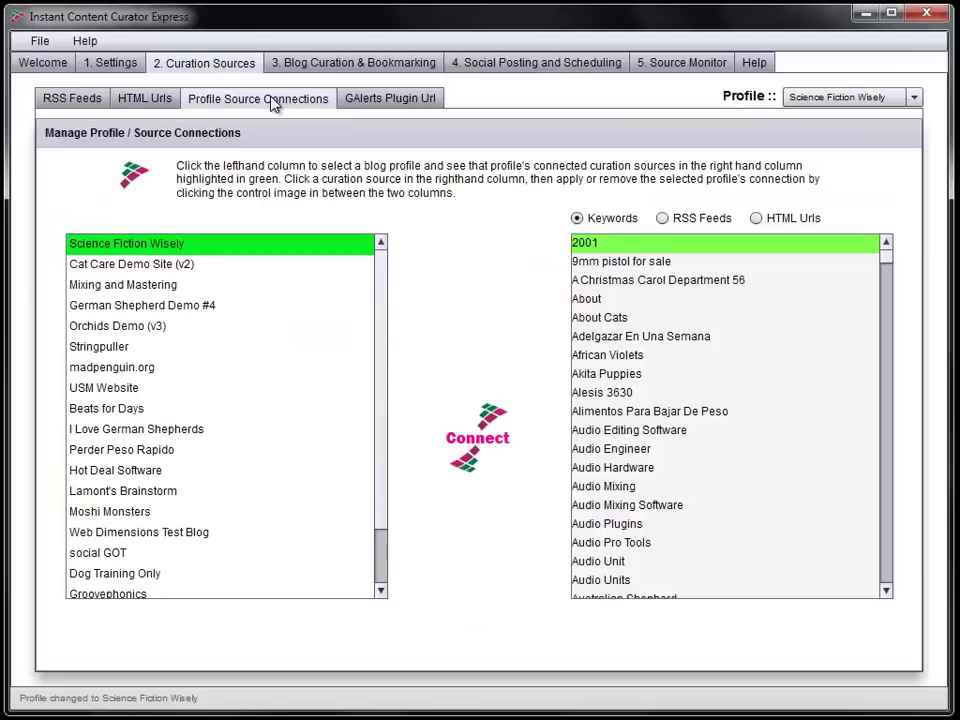
click(150, 266)
click(138, 286)
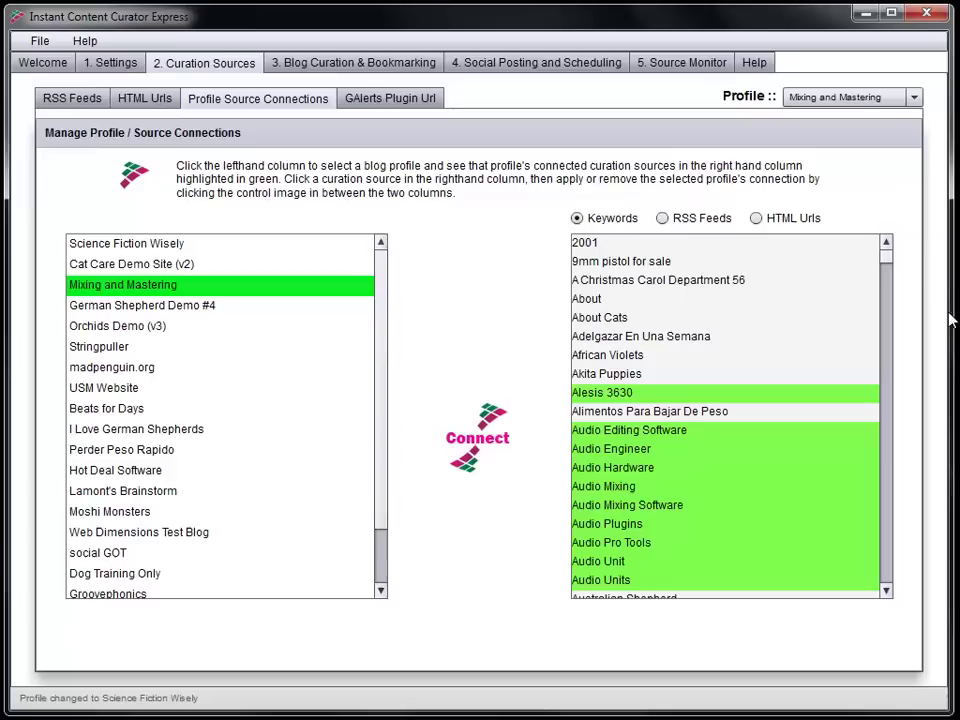
drag(886, 266, 886, 295)
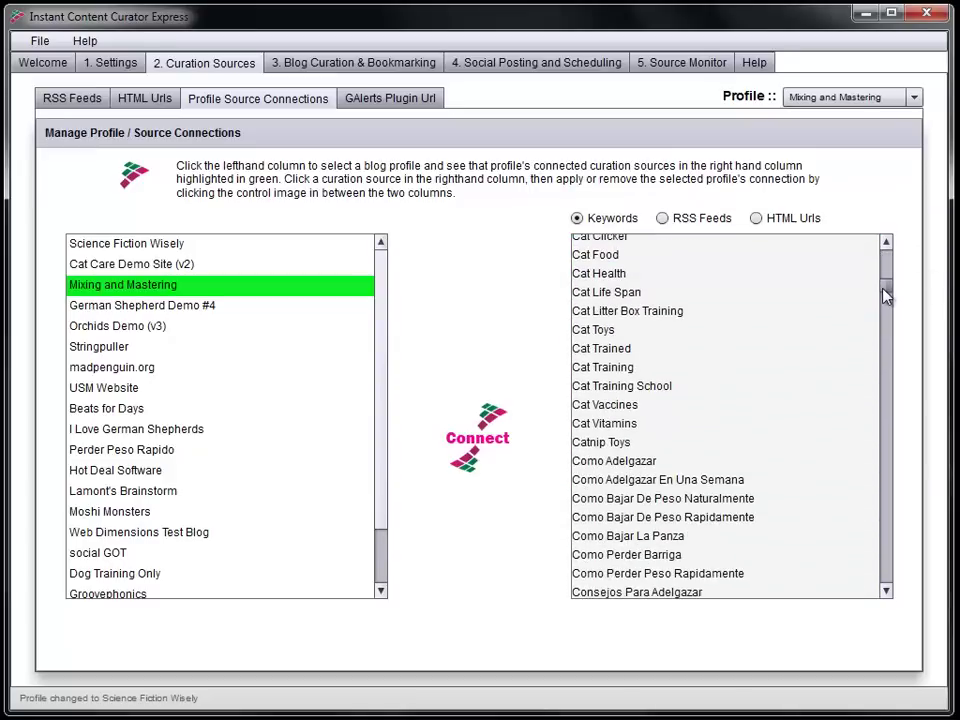
click(156, 268)
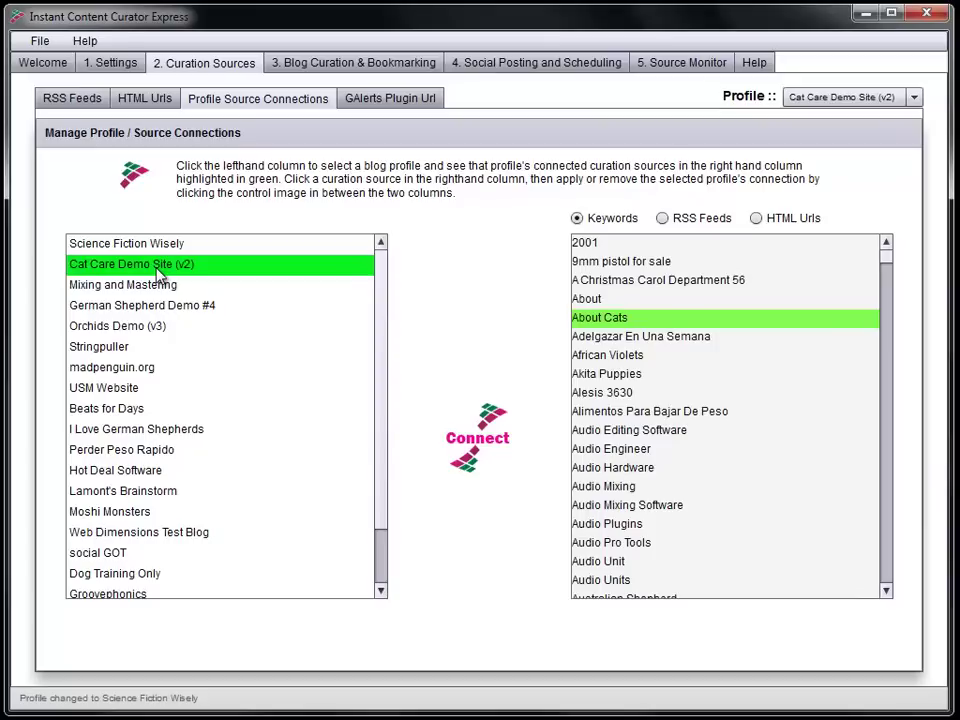
drag(884, 266, 886, 291)
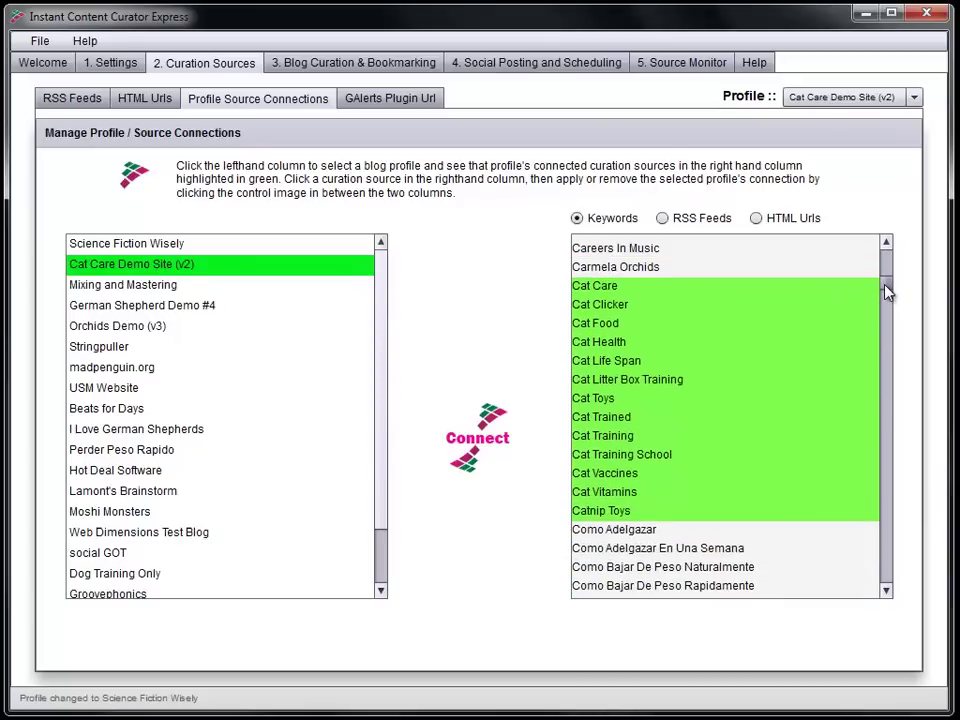
click(214, 288)
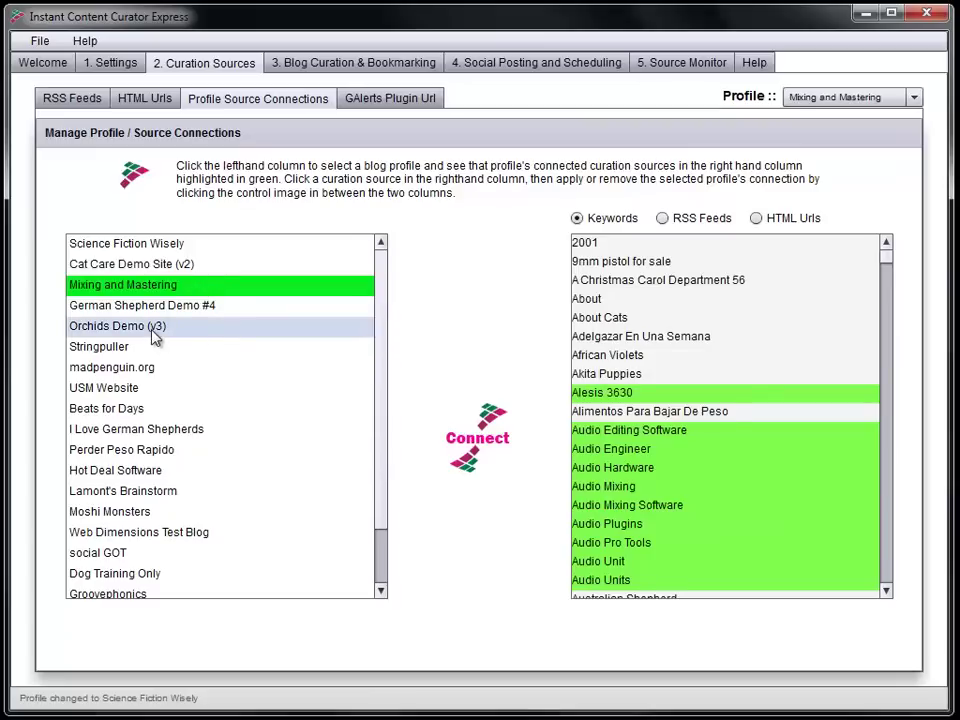
click(214, 326)
scroll(890, 267, down, 1)
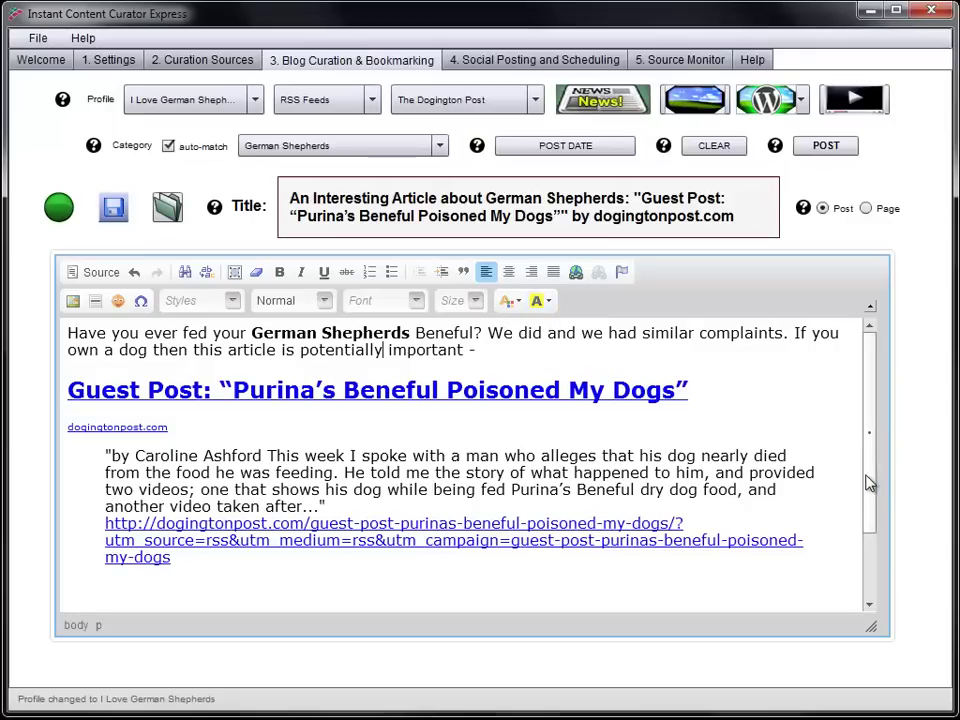
Step: Insert the reclining German Shepherd photo from the image browser and center it
scroll(868, 482, down, 1)
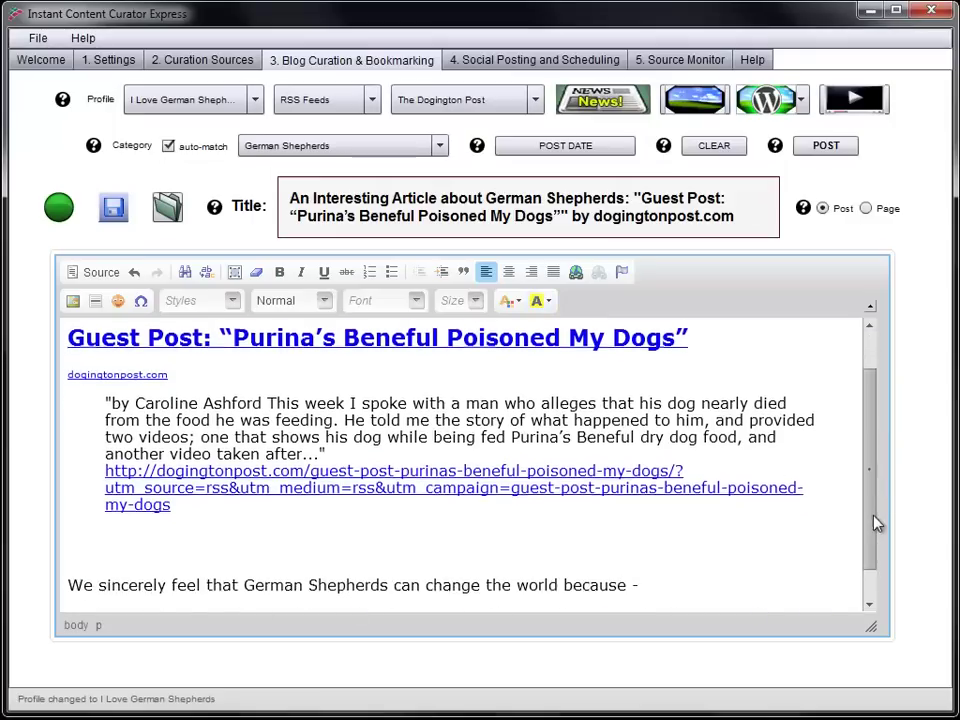
click(694, 99)
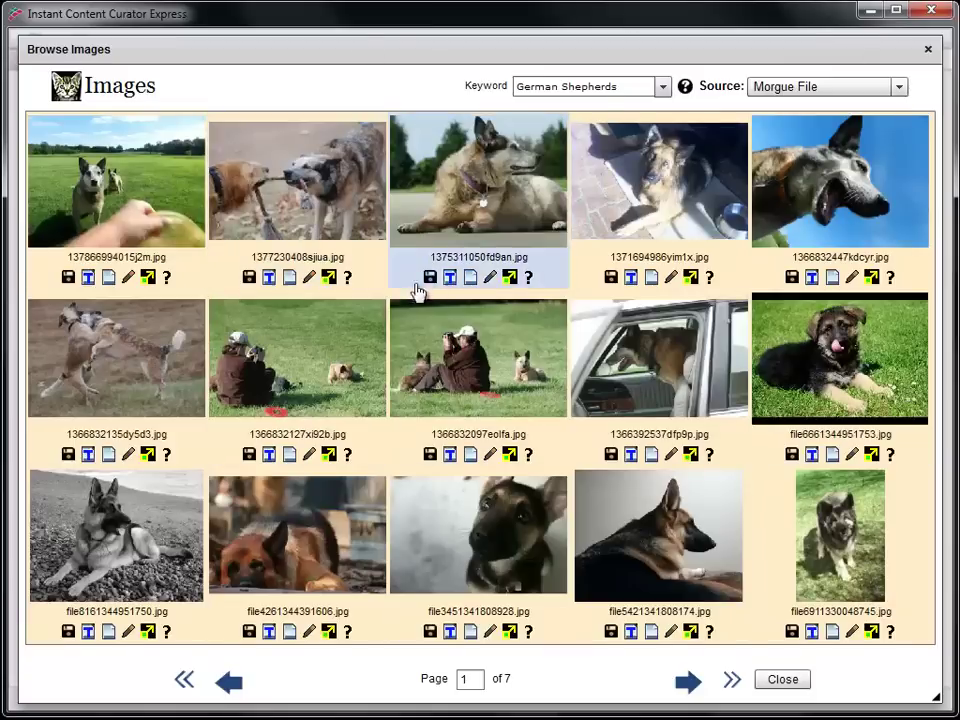
click(470, 279)
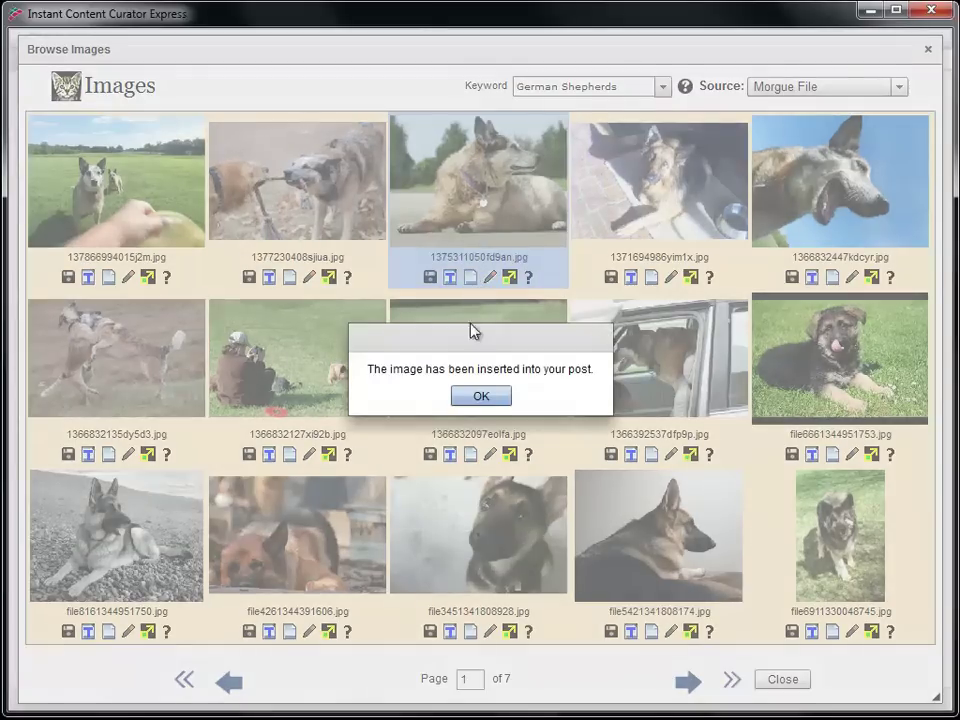
click(494, 398)
click(786, 680)
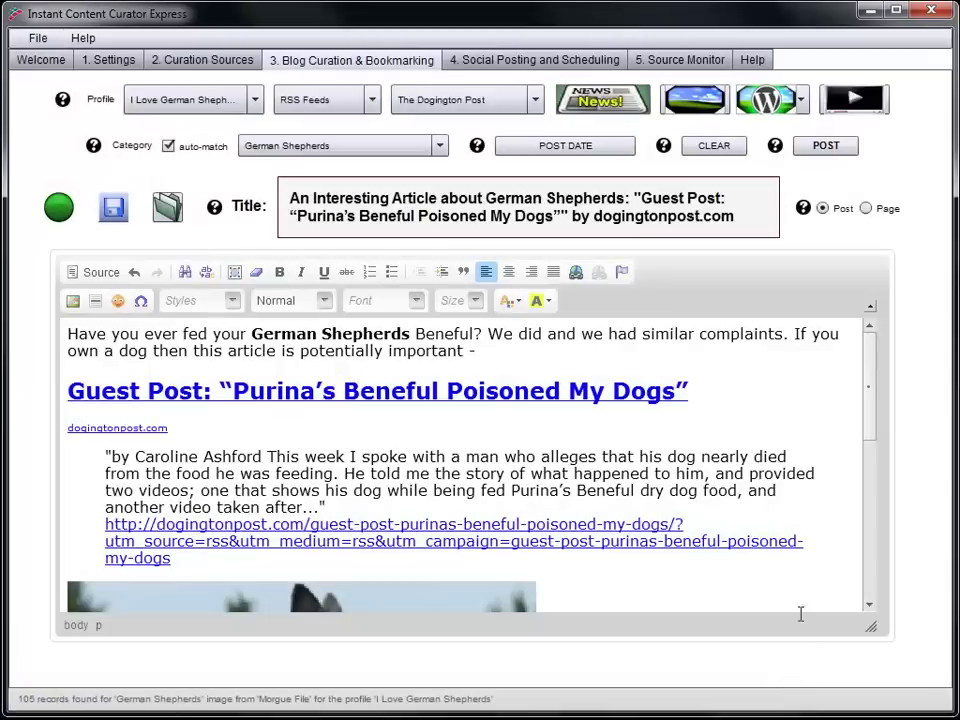
click(510, 272)
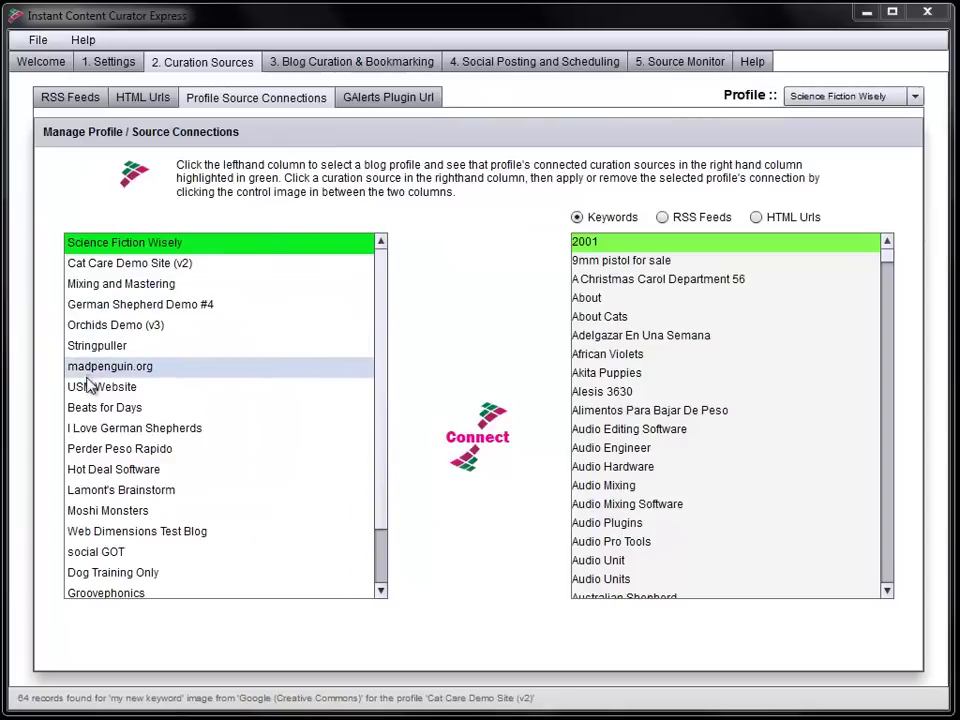
Step: Scroll the keywords linked to I Love German Shepherds, then Cat Care Demo Site (v2)
click(96, 432)
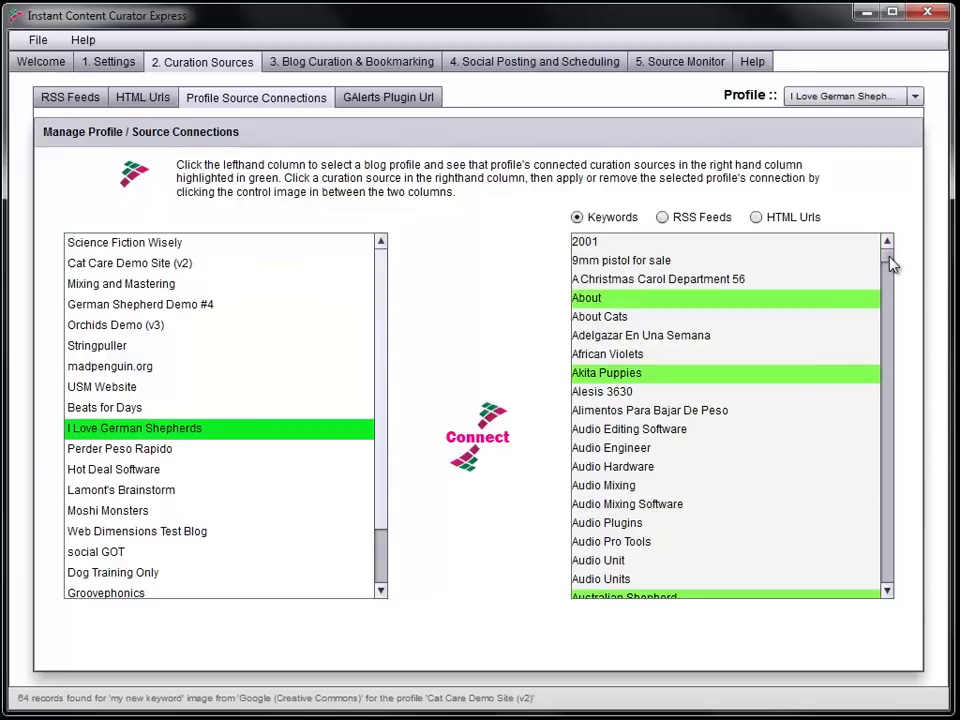
mouse_move(891, 264)
mouse_down()
mouse_move(886, 341)
mouse_move(853, 317)
mouse_up()
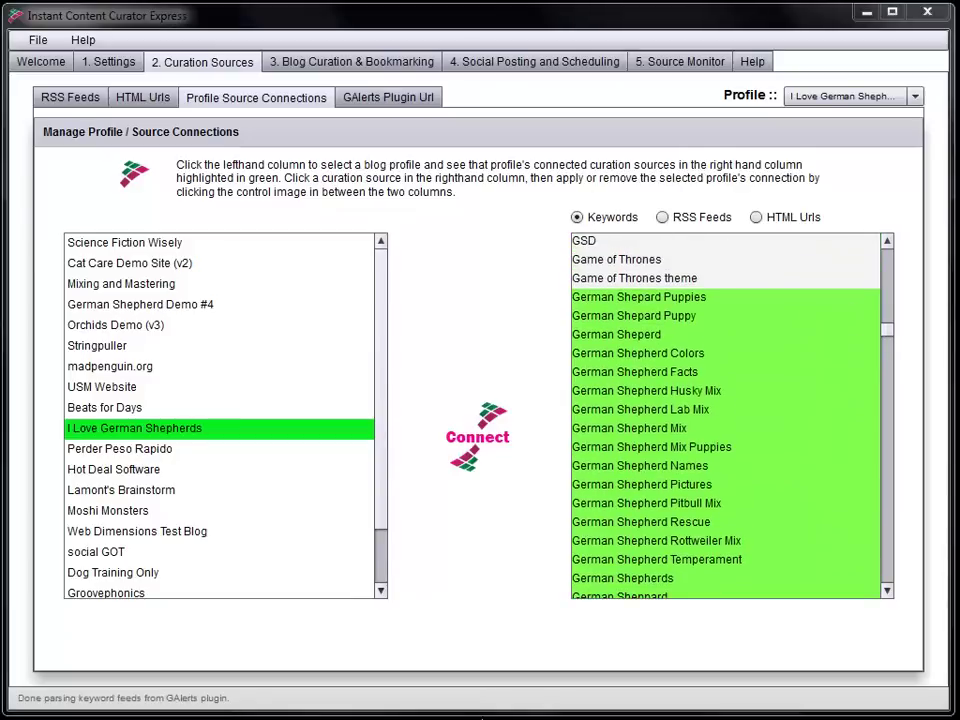
click(155, 265)
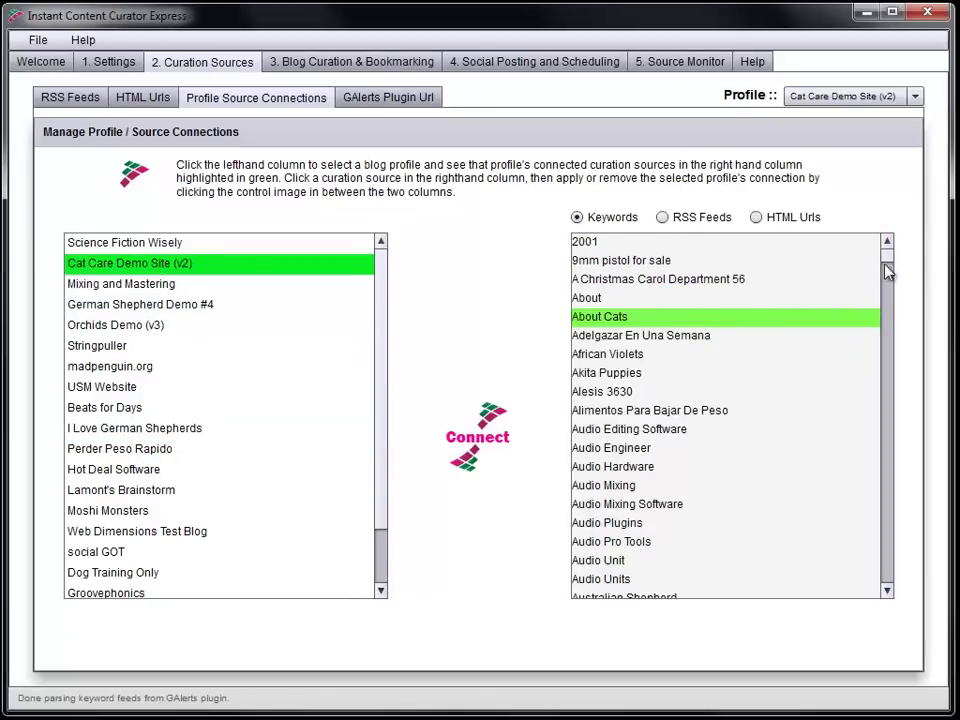
mouse_move(886, 260)
mouse_down()
mouse_move(896, 289)
mouse_move(887, 292)
mouse_up()
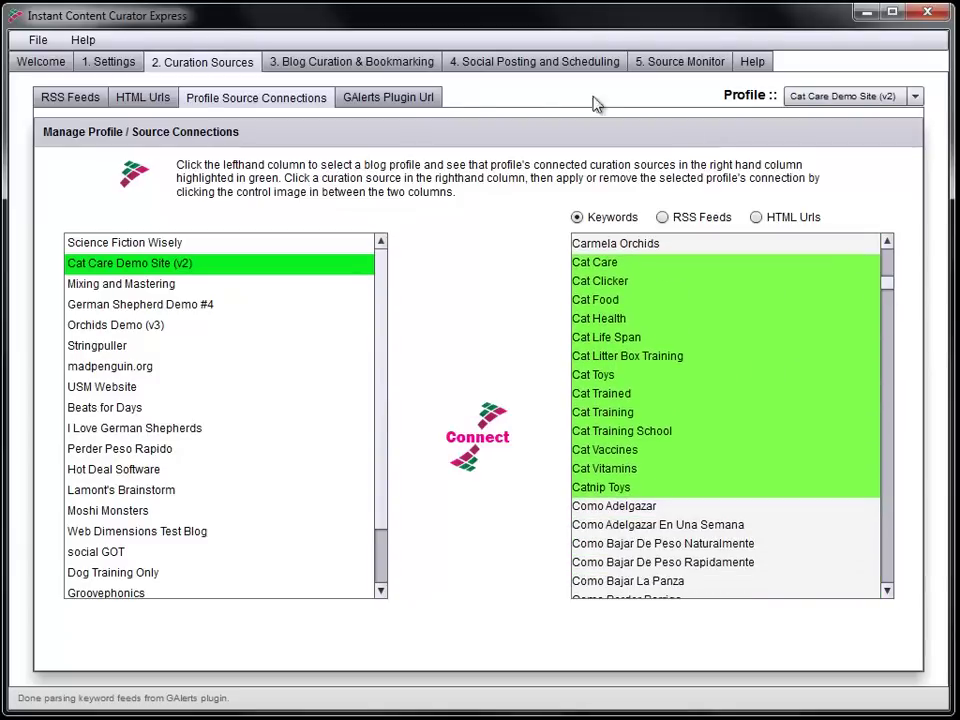
Step: Insert the Why Do Cats Scratch? article from The Catington Post feed
click(385, 68)
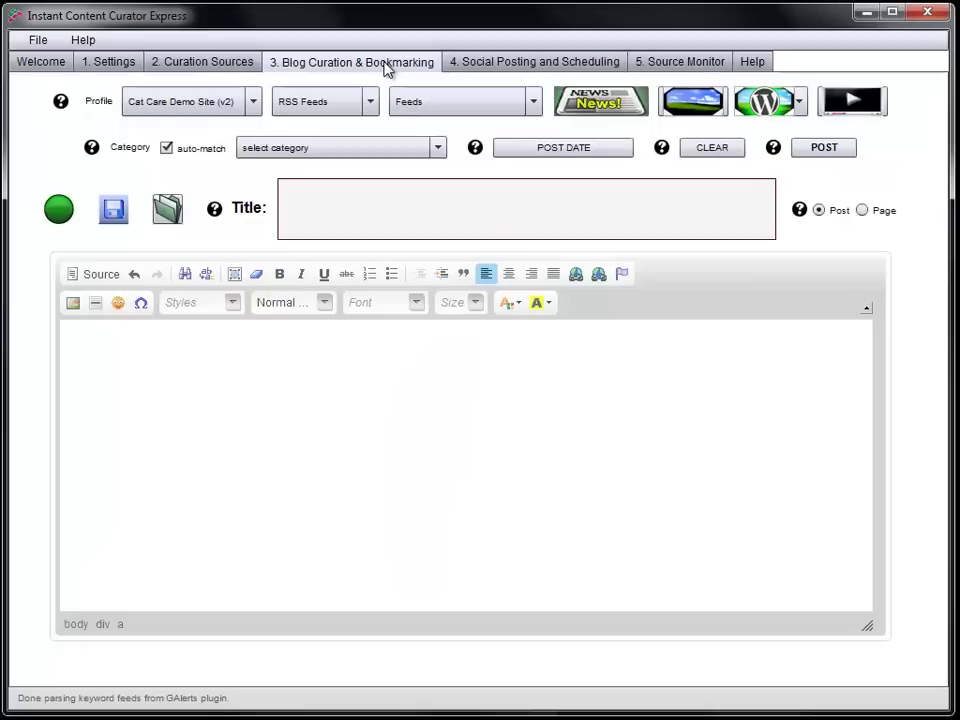
click(420, 102)
click(422, 143)
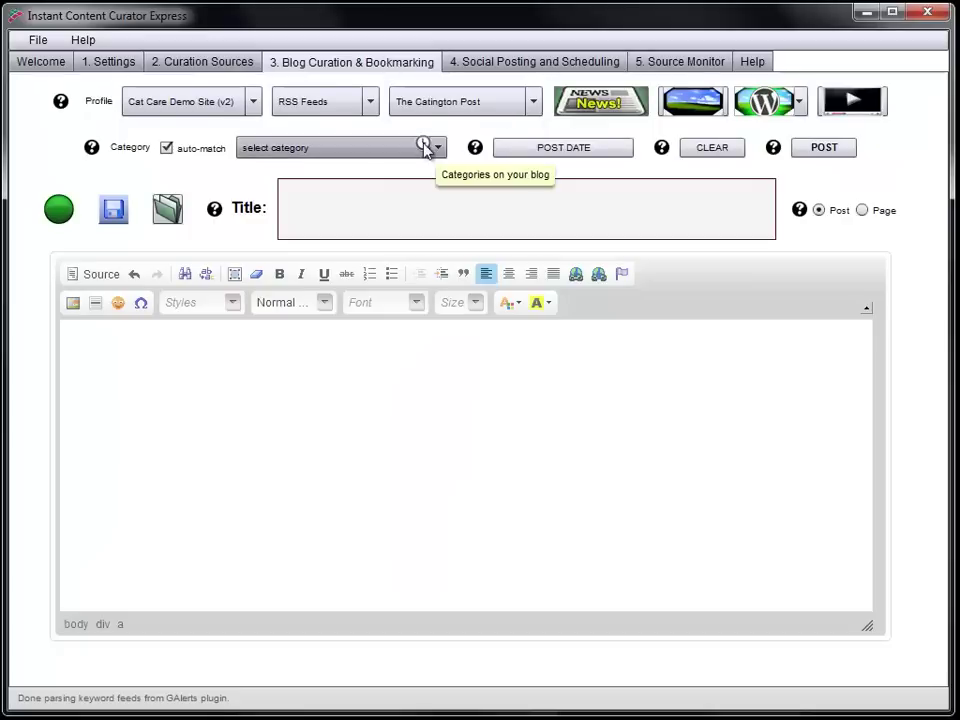
click(586, 112)
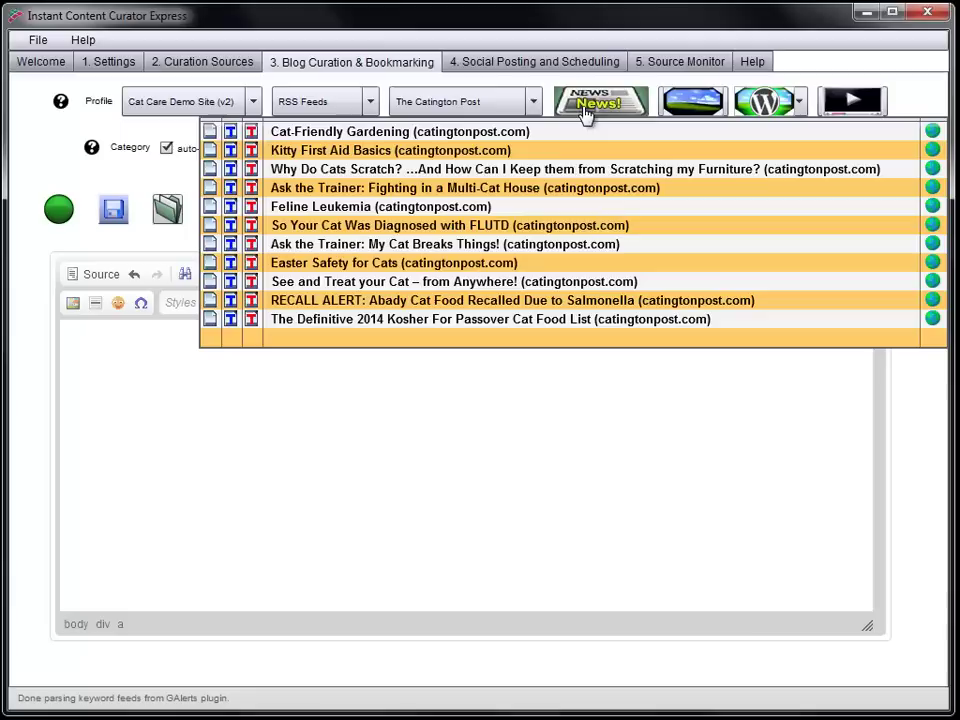
click(230, 170)
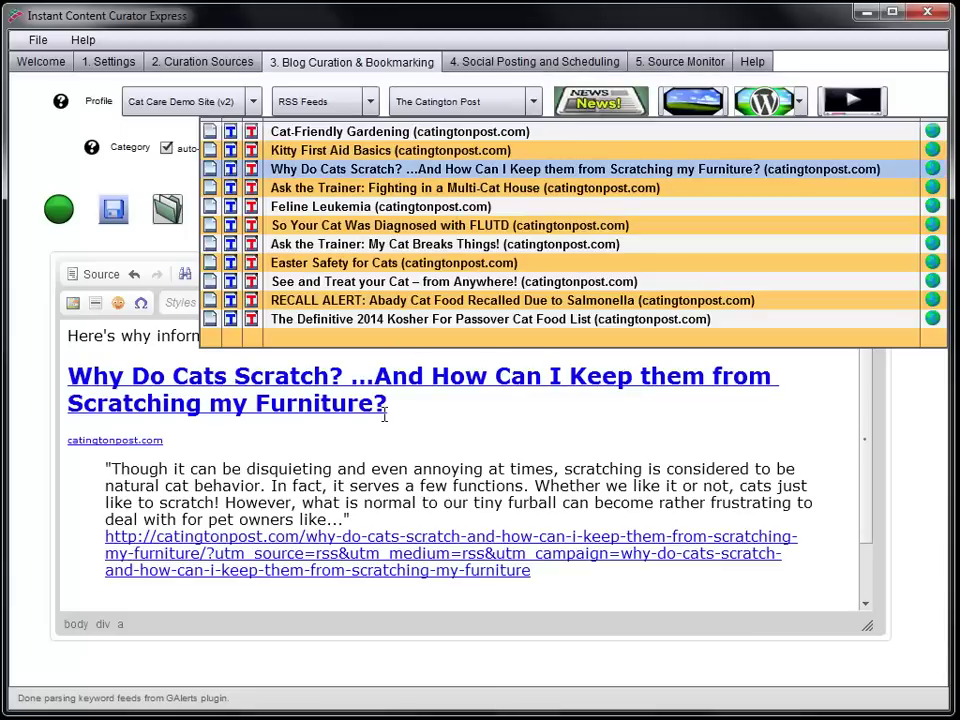
click(644, 599)
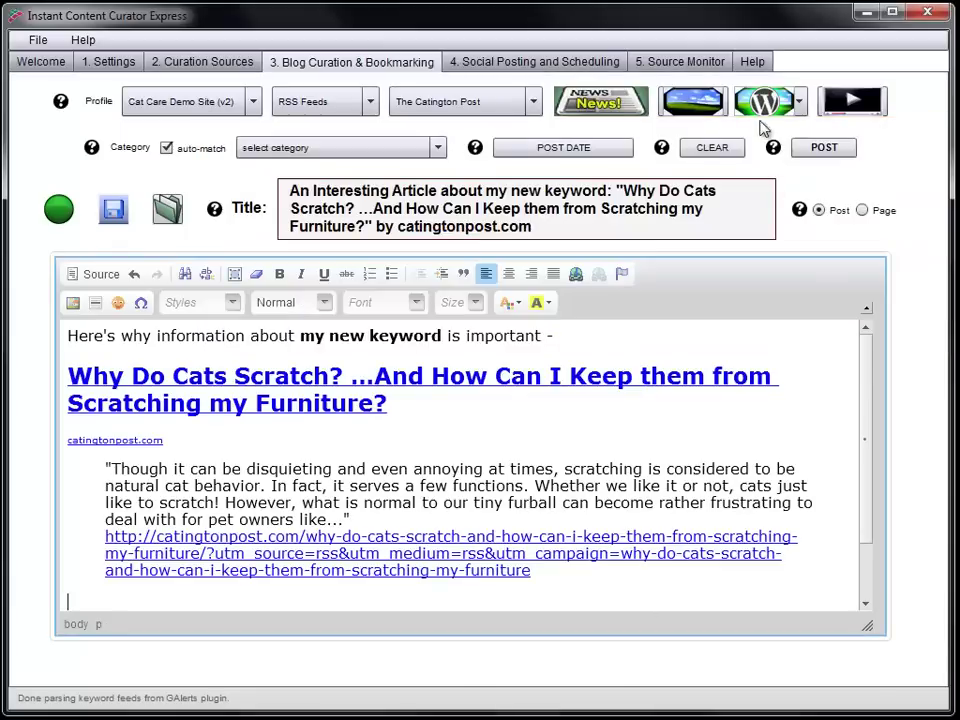
Step: Add the white cat photo to the post and center it
click(705, 100)
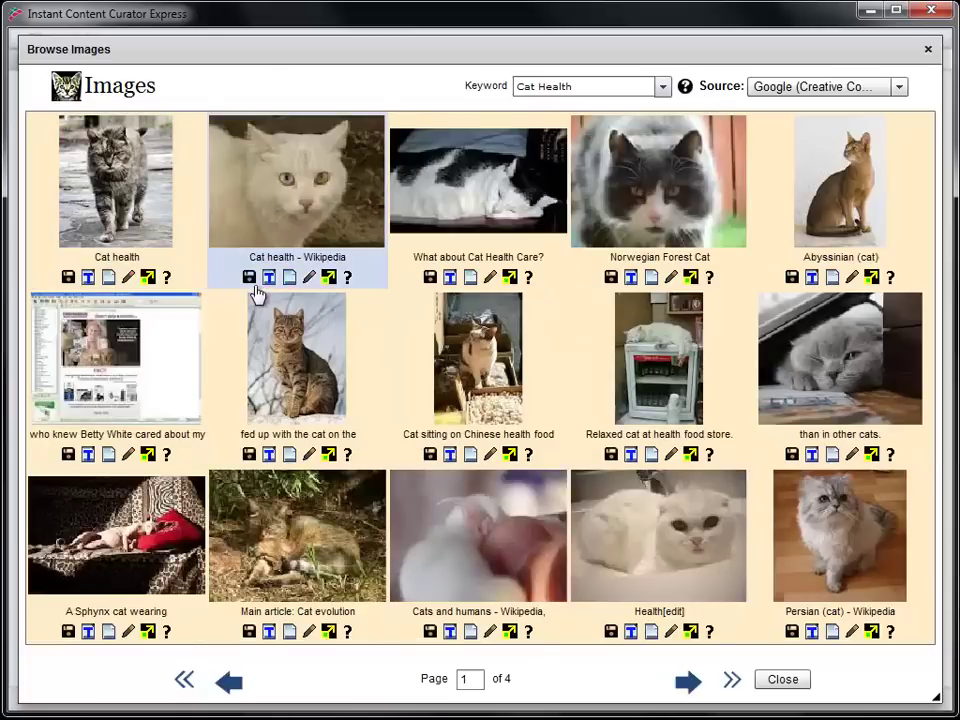
click(288, 281)
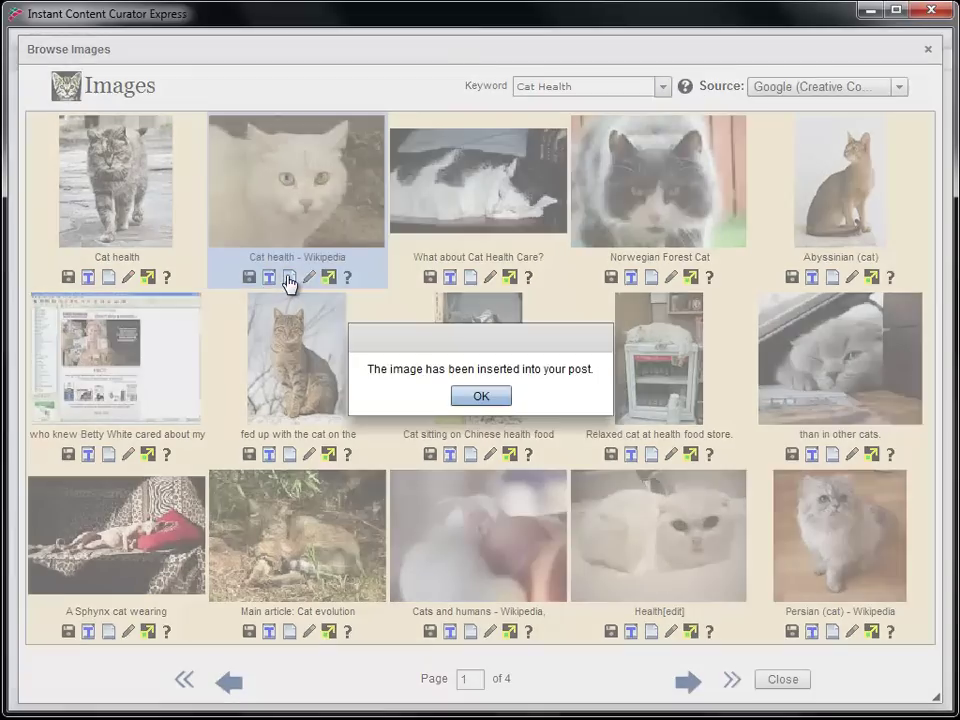
click(480, 396)
click(784, 680)
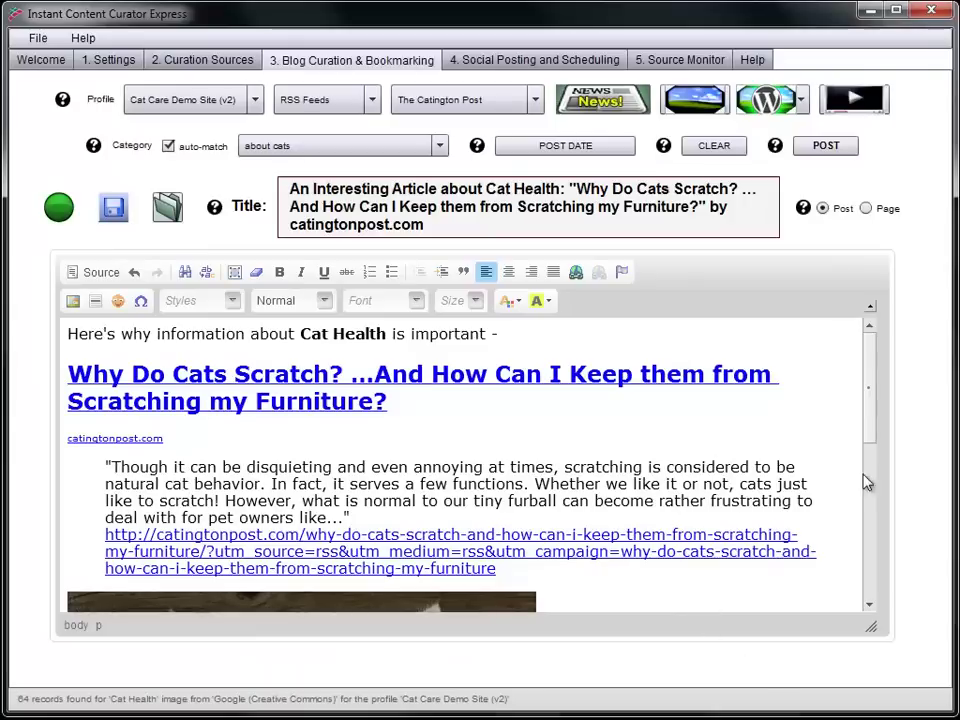
drag(872, 373, 868, 465)
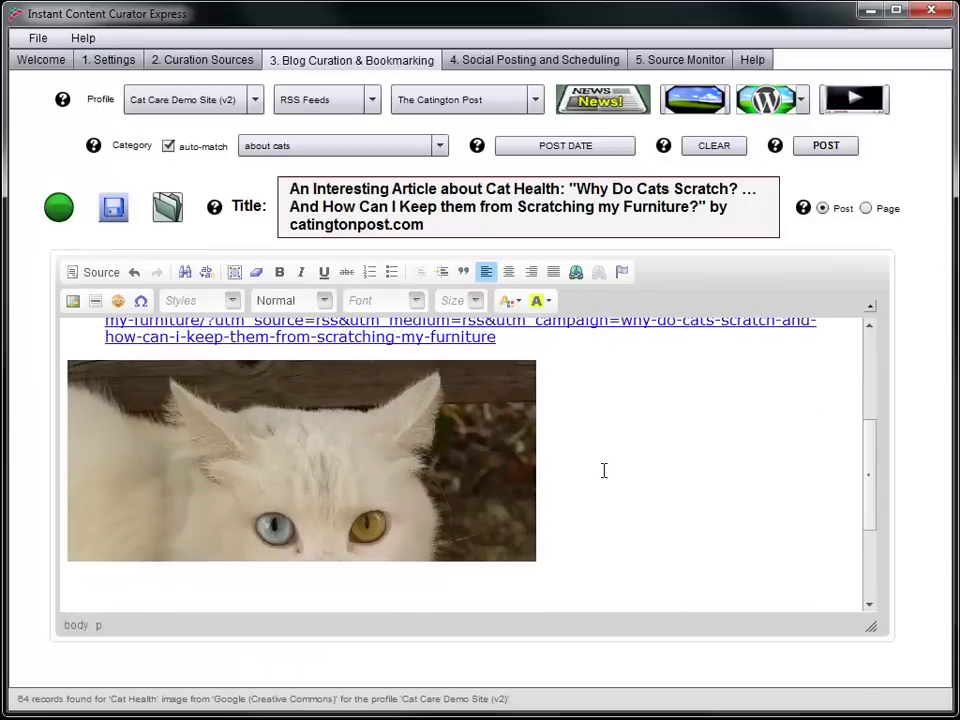
click(510, 273)
mouse_move(872, 499)
mouse_down()
mouse_move(875, 553)
mouse_move(874, 399)
mouse_up()
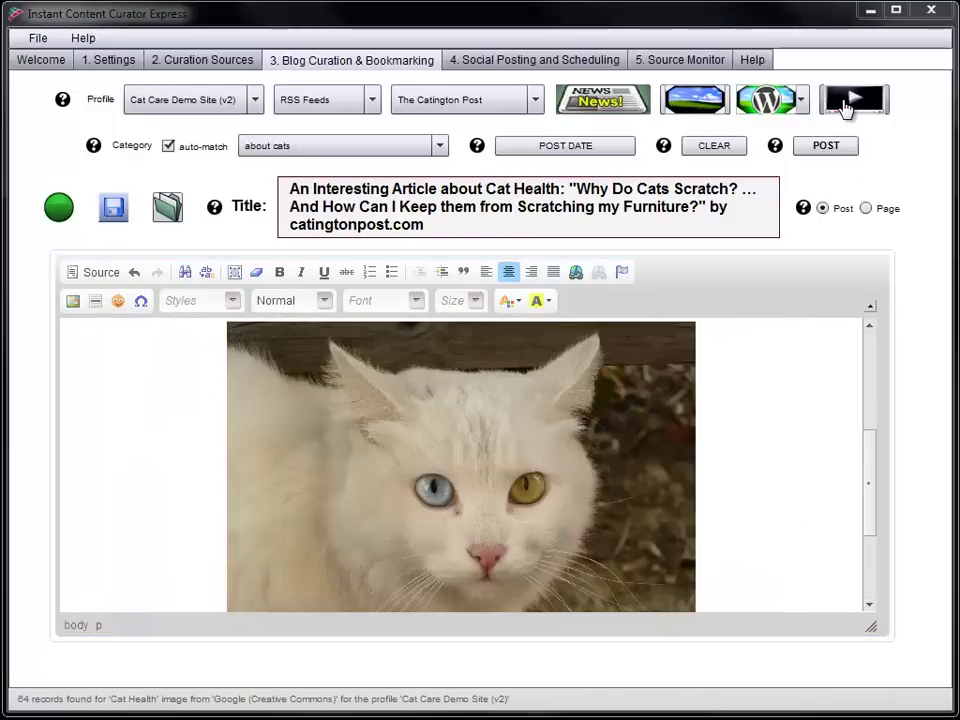
Step: Switch the video browser's keyword to Cat Toys
click(853, 99)
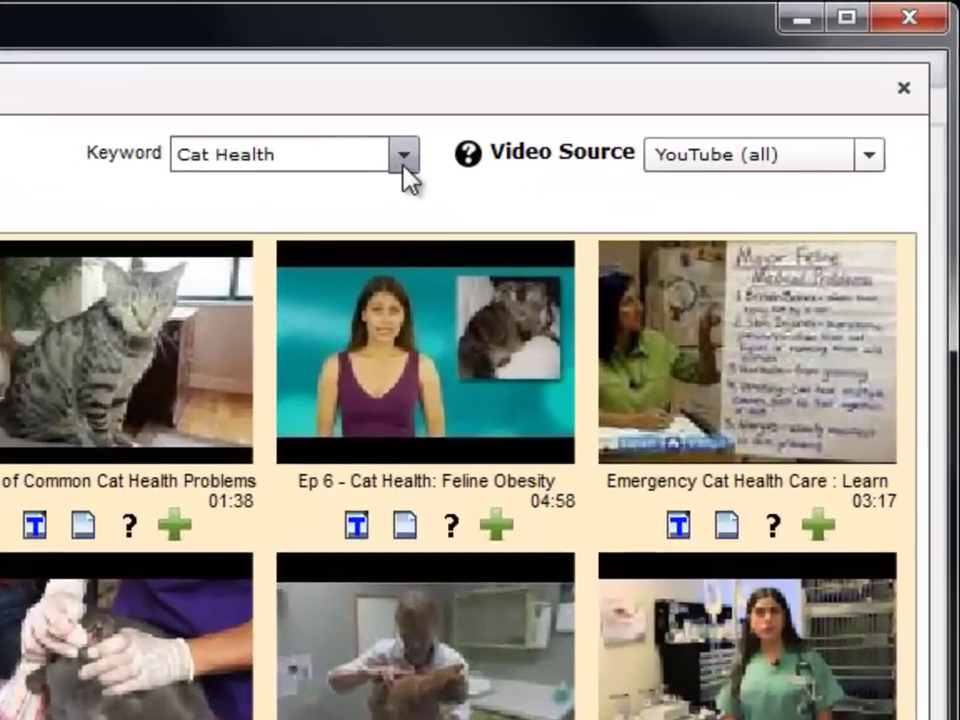
click(647, 89)
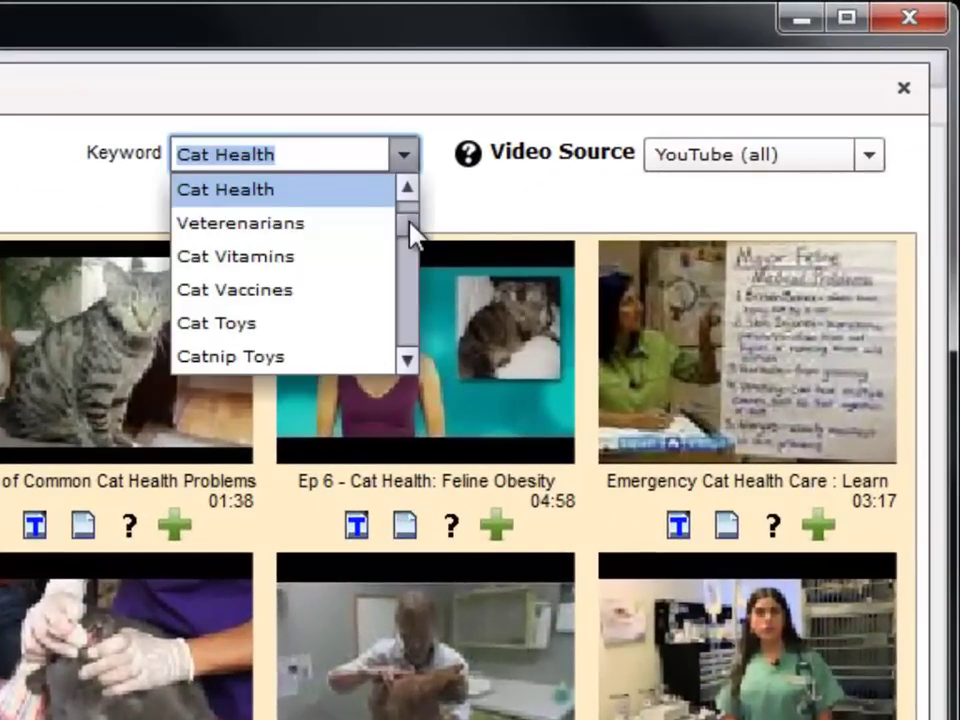
scroll(409, 238, down, 4)
scroll(409, 238, up, 1)
scroll(409, 238, up, 1)
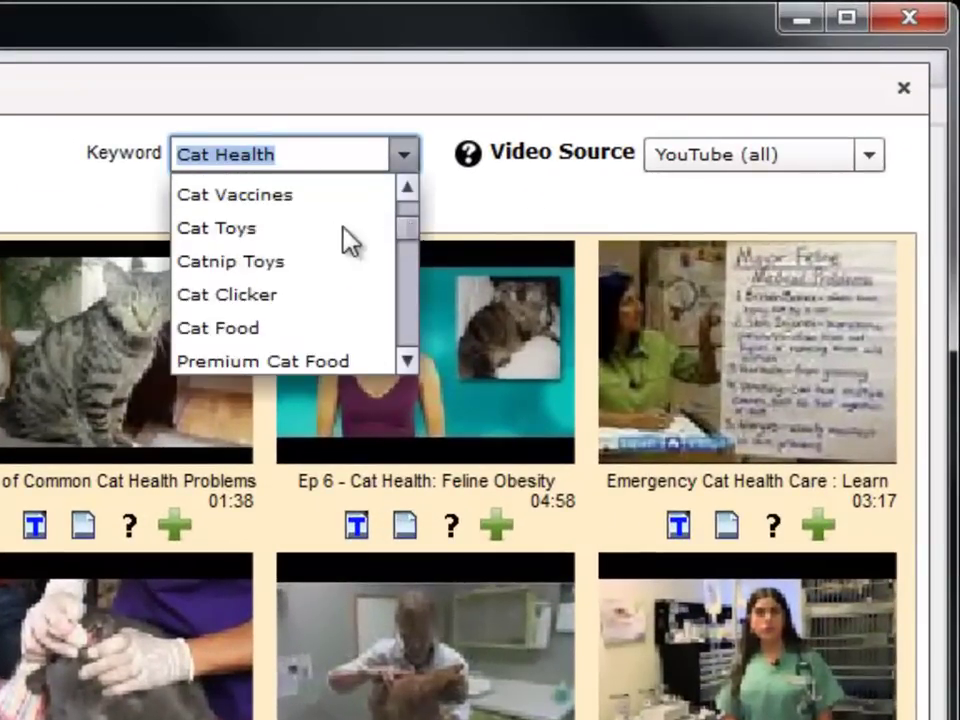
click(342, 229)
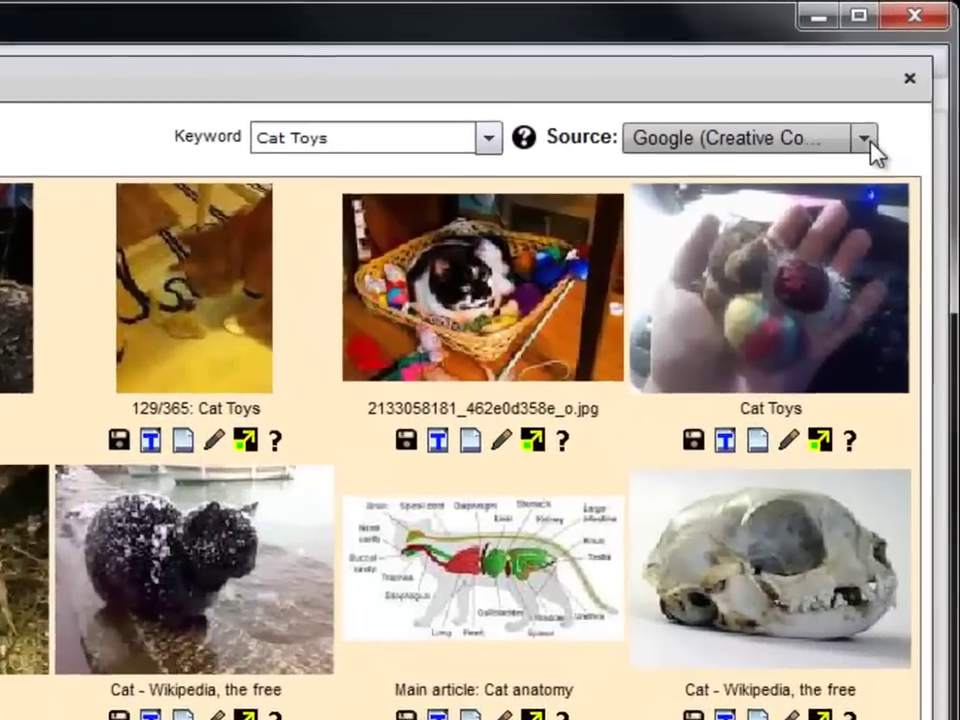
Step: Set the image browser source to Flickr, then Morgue File, with keyword Cat Food
click(887, 105)
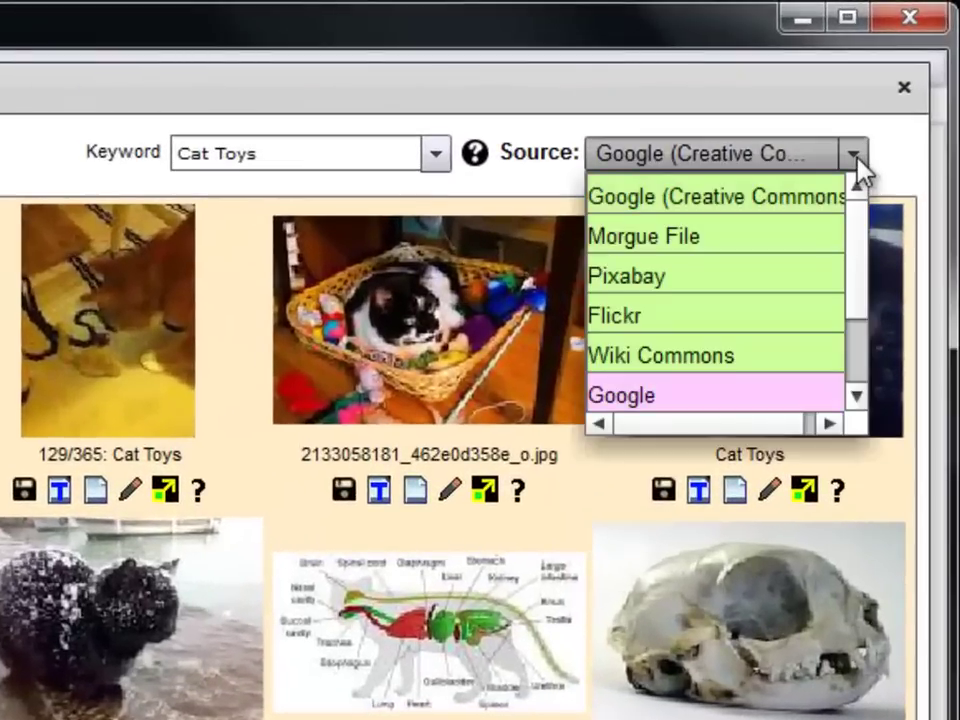
scroll(862, 355, down, 1)
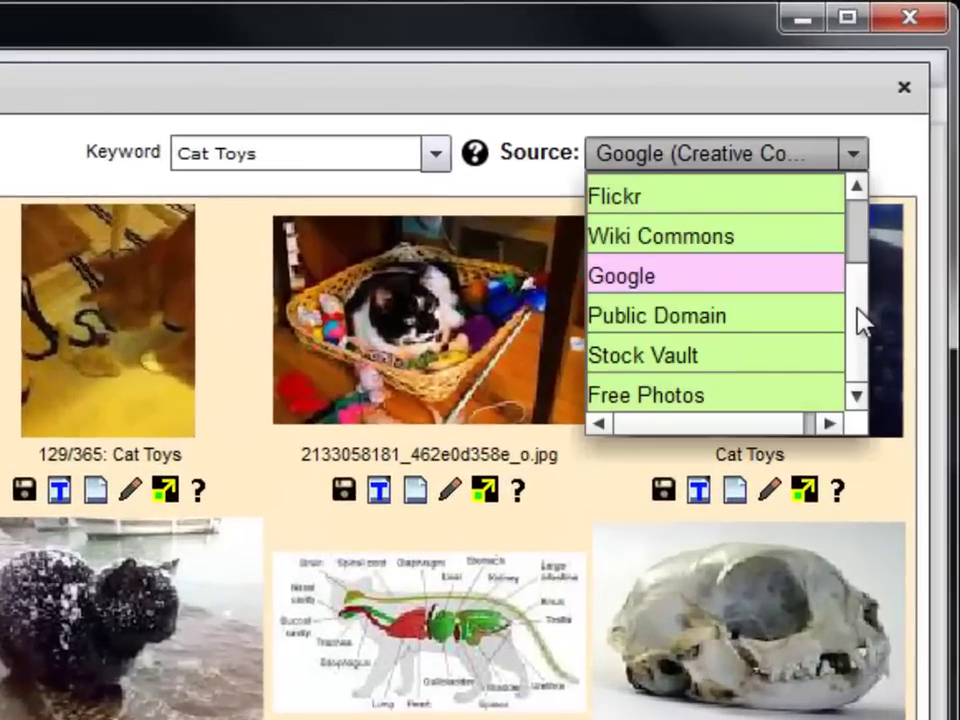
click(725, 200)
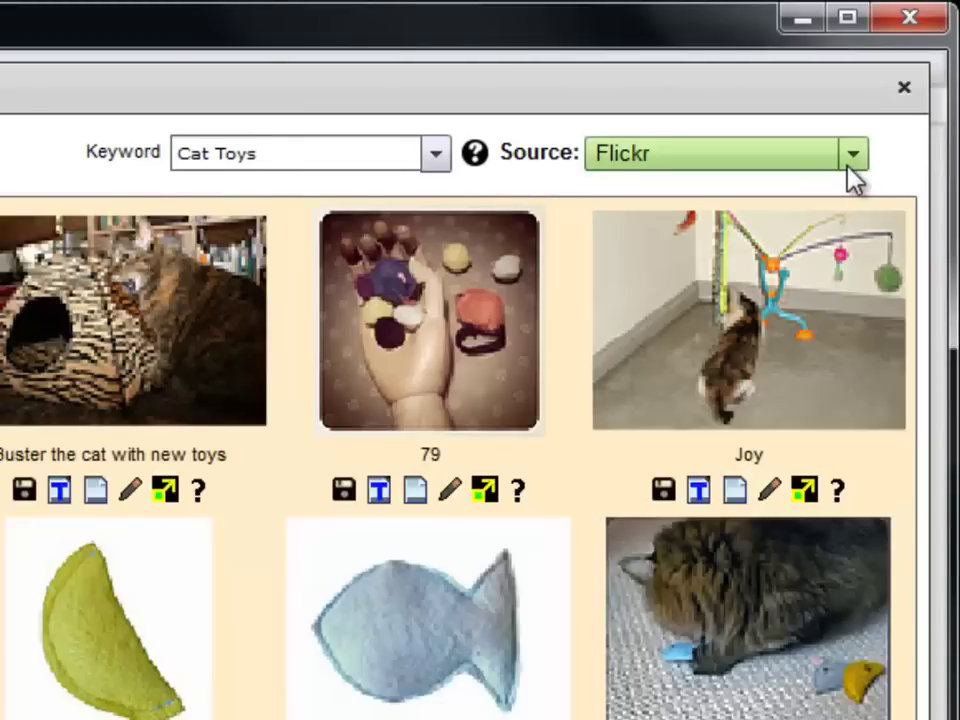
click(853, 176)
click(797, 236)
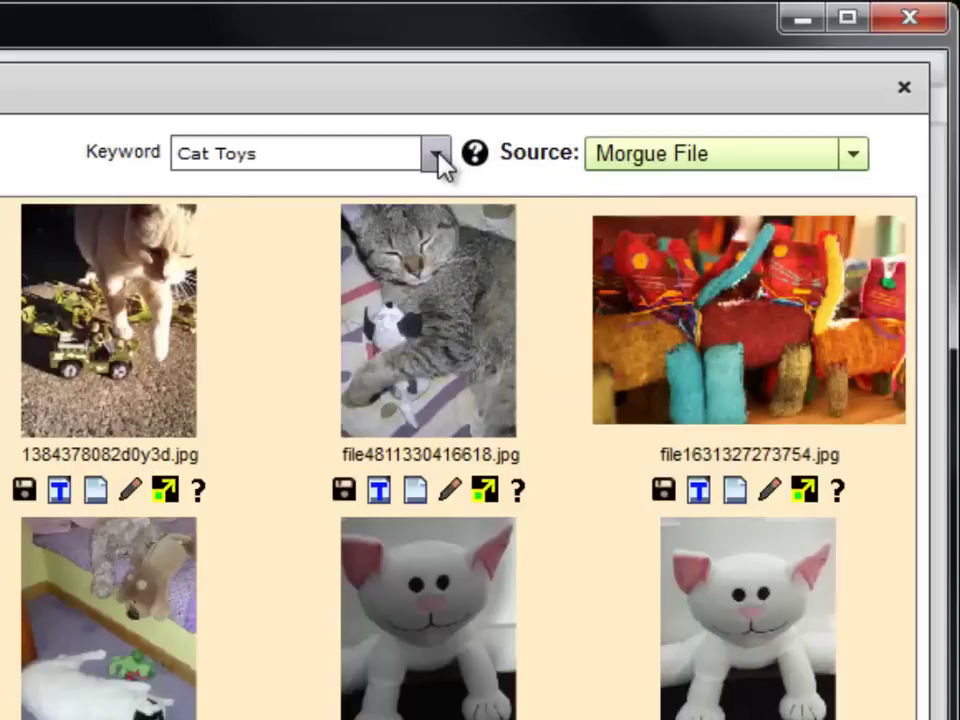
click(437, 155)
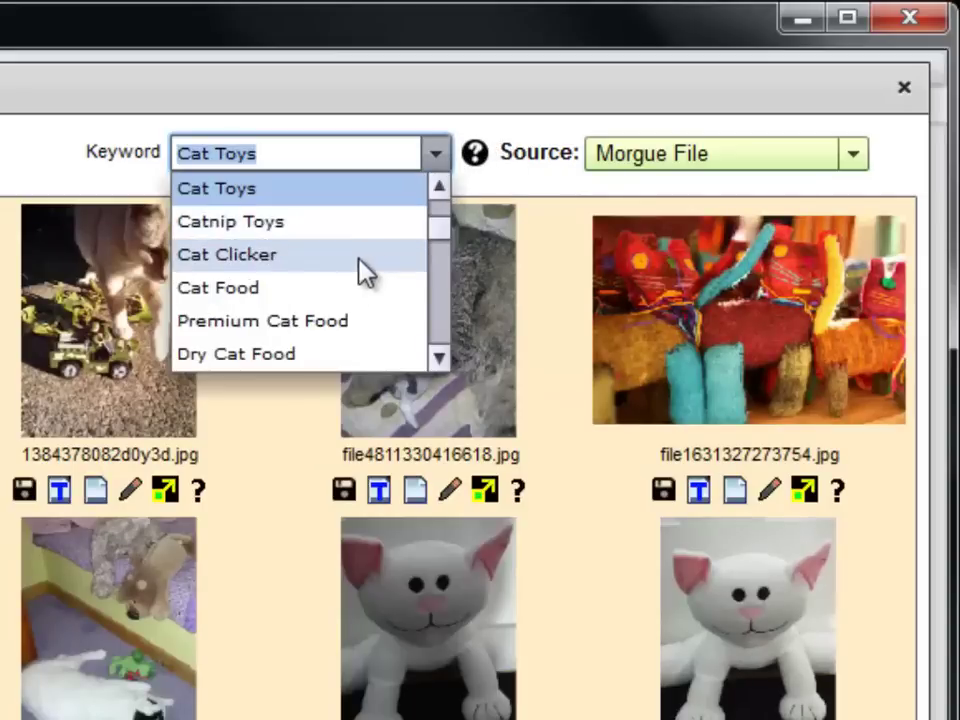
click(340, 287)
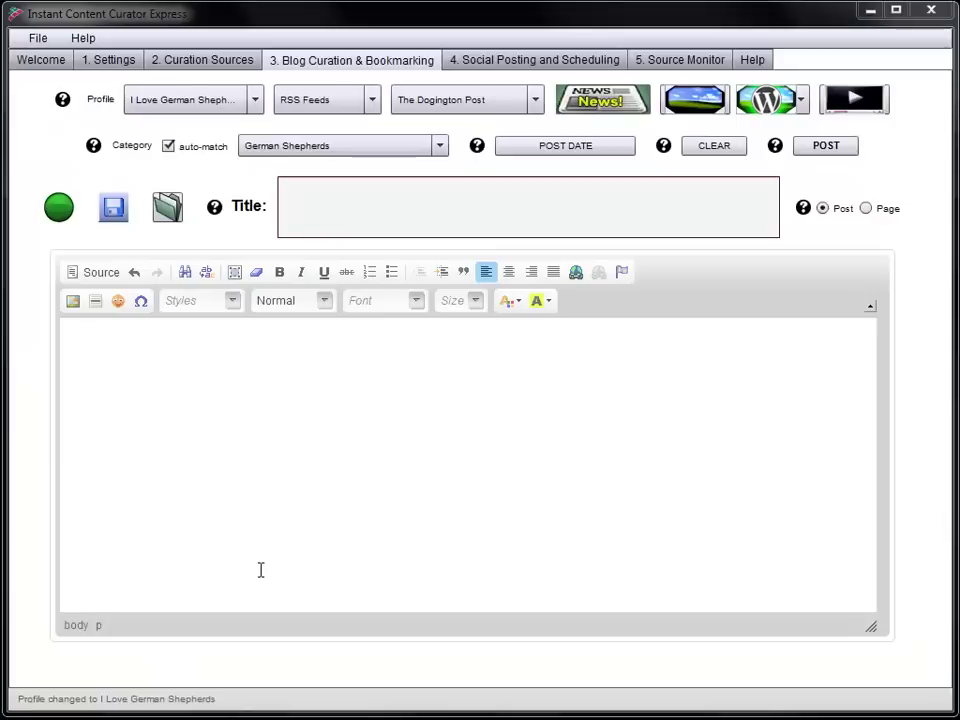
Step: Insert the Purina's Beneful guest-post article from The Dogington Post and begin the intro
click(588, 106)
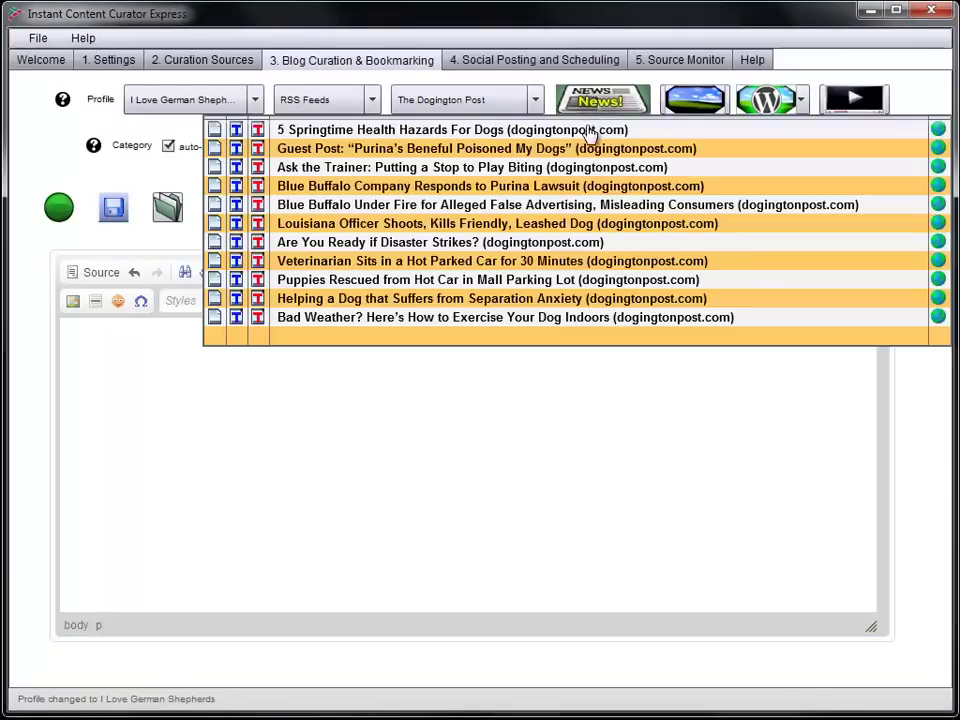
click(355, 148)
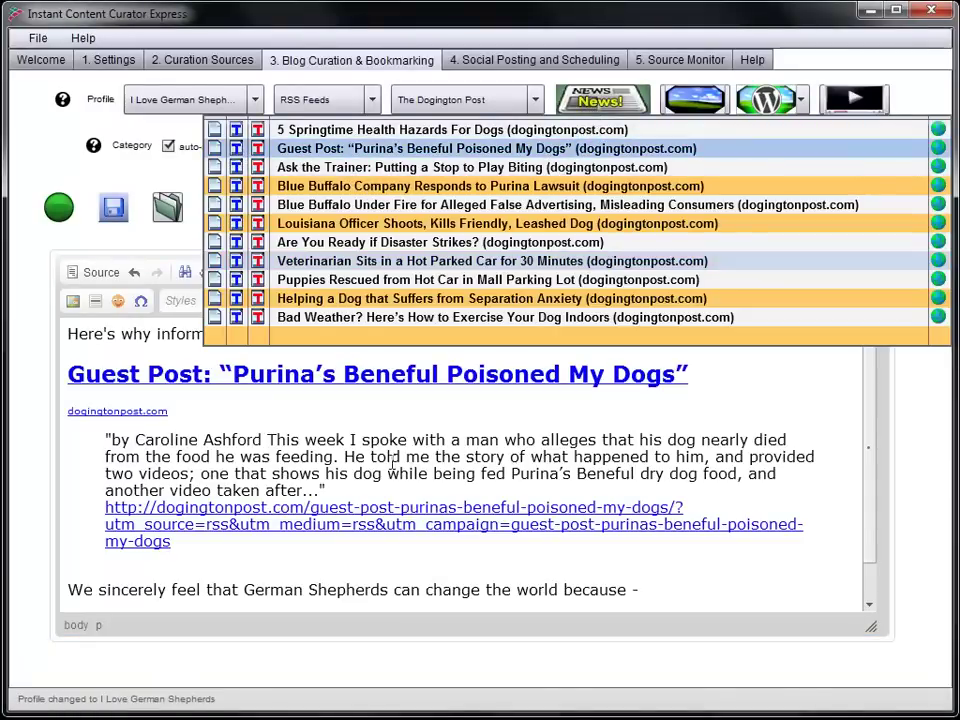
click(397, 567)
key(Return)
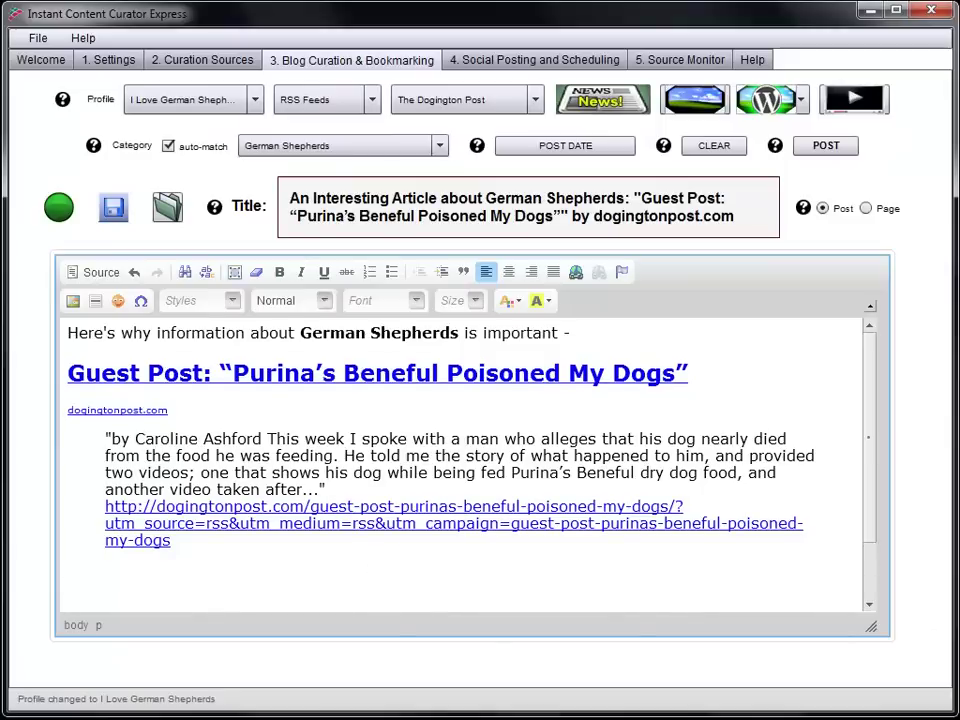
Step: Add a German Shepherd photo to the post and center it
click(705, 97)
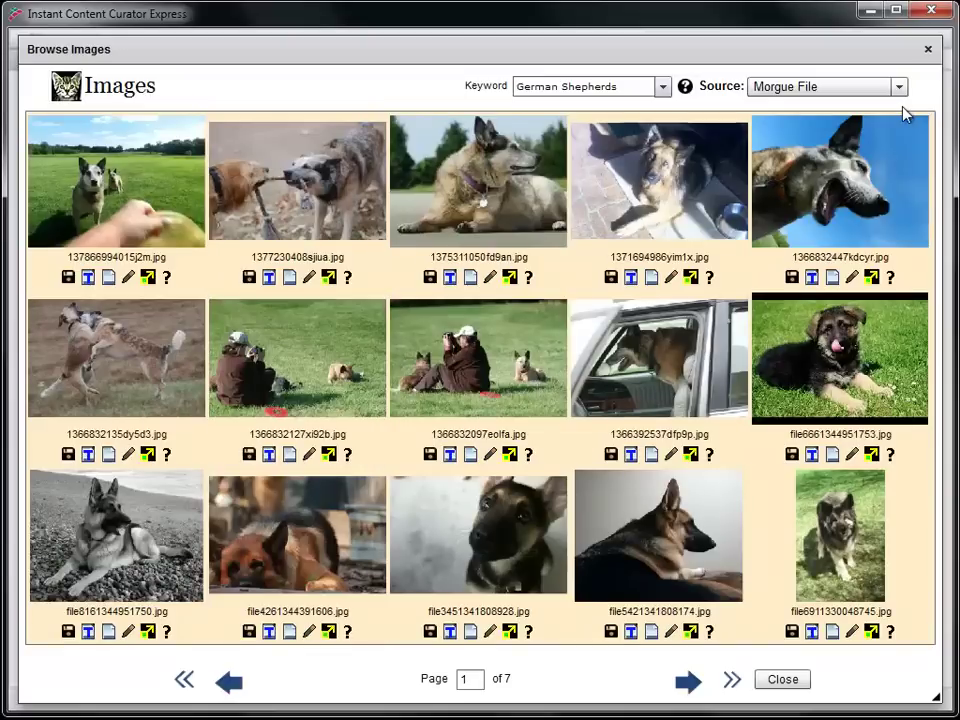
click(473, 281)
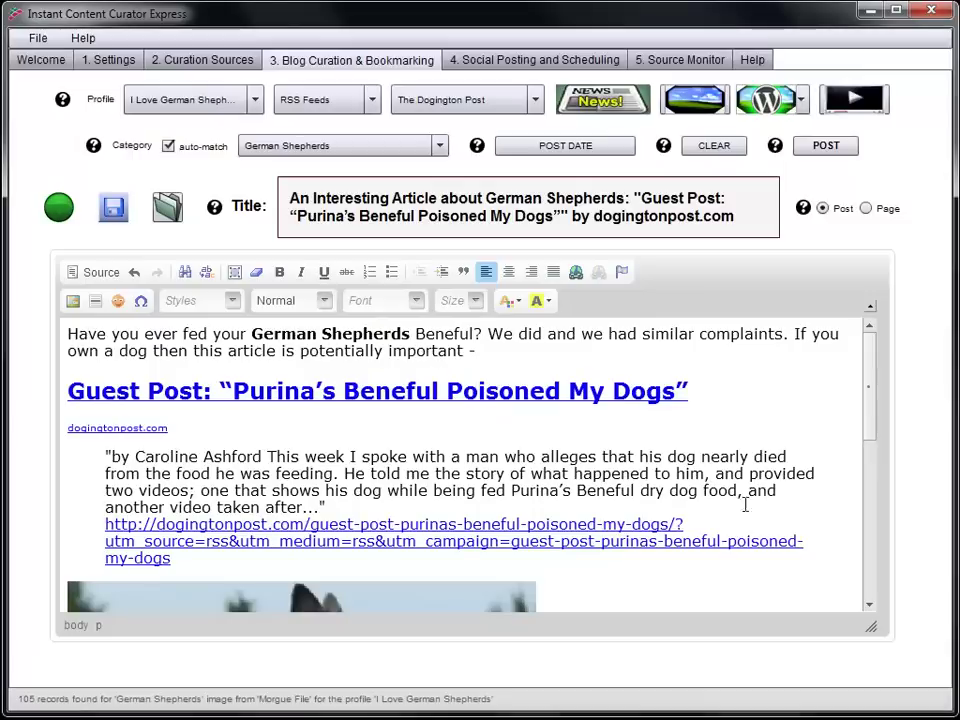
click(516, 280)
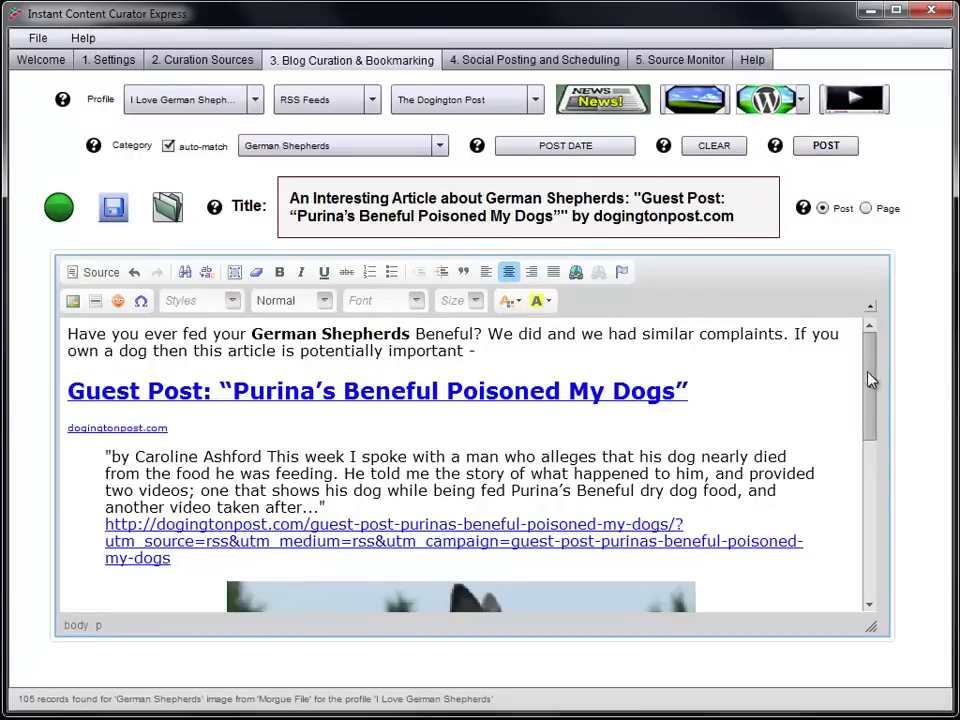
drag(869, 375, 882, 546)
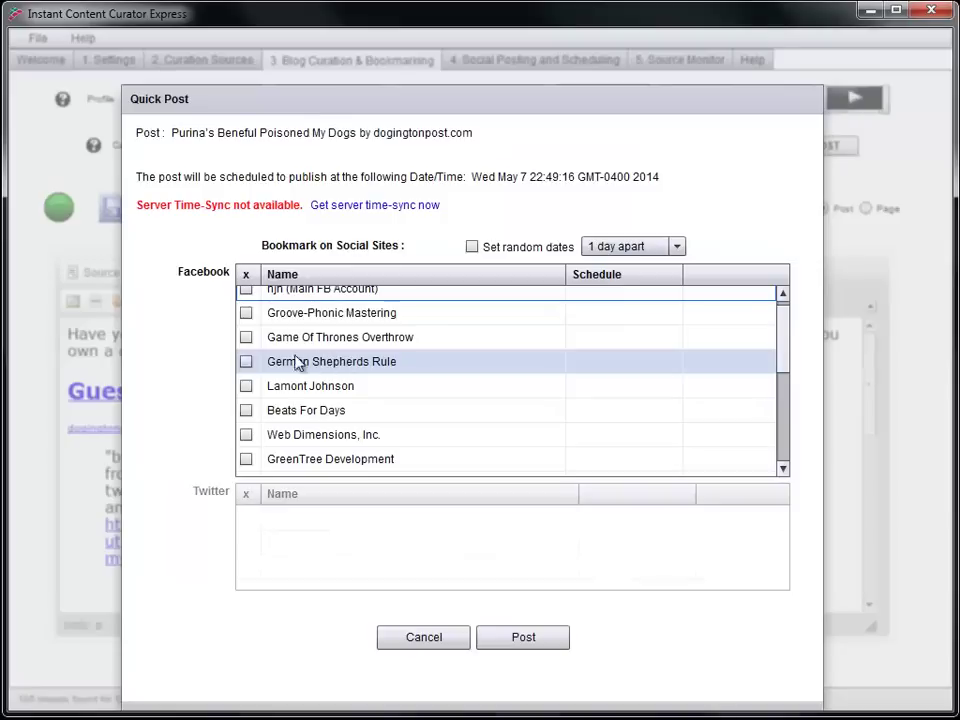
Step: Bookmark the post to the German Shepherds Rule page, scheduled for May 8
click(246, 363)
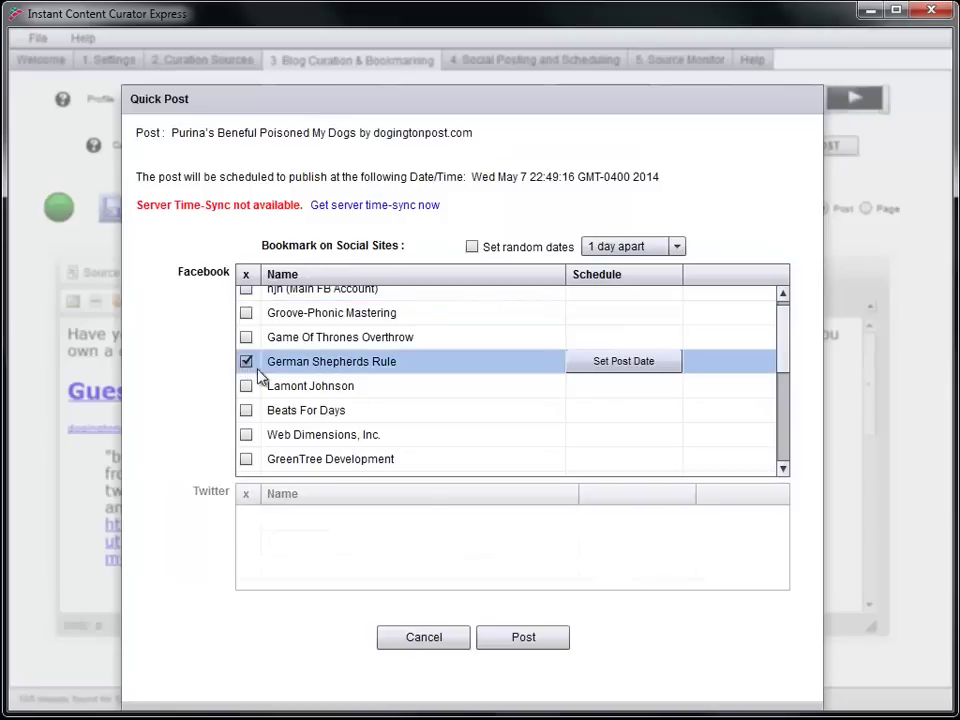
click(650, 366)
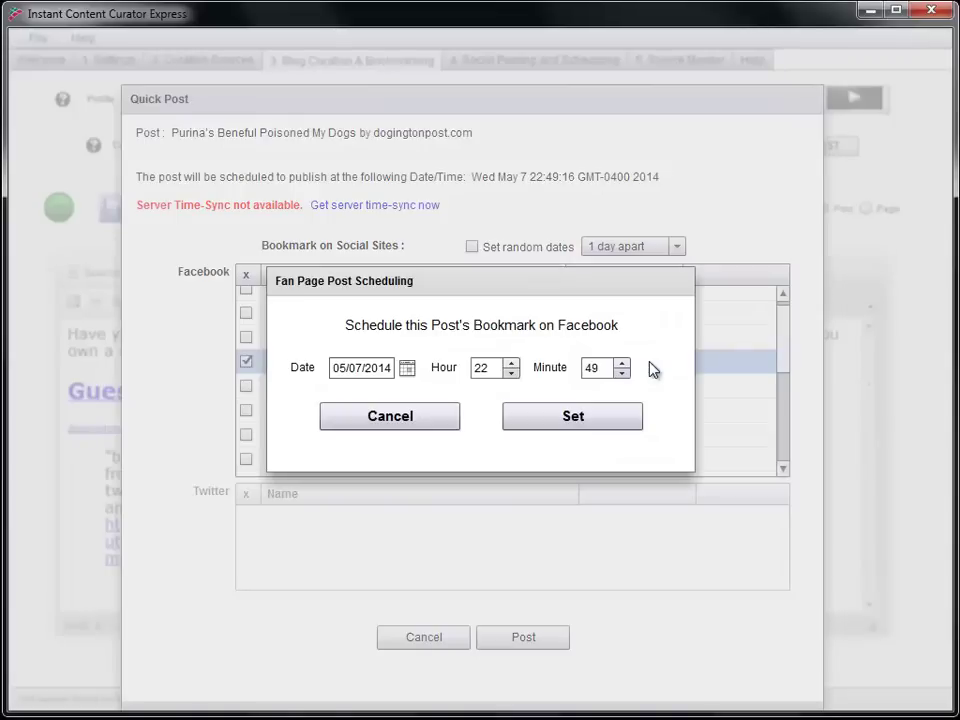
click(407, 368)
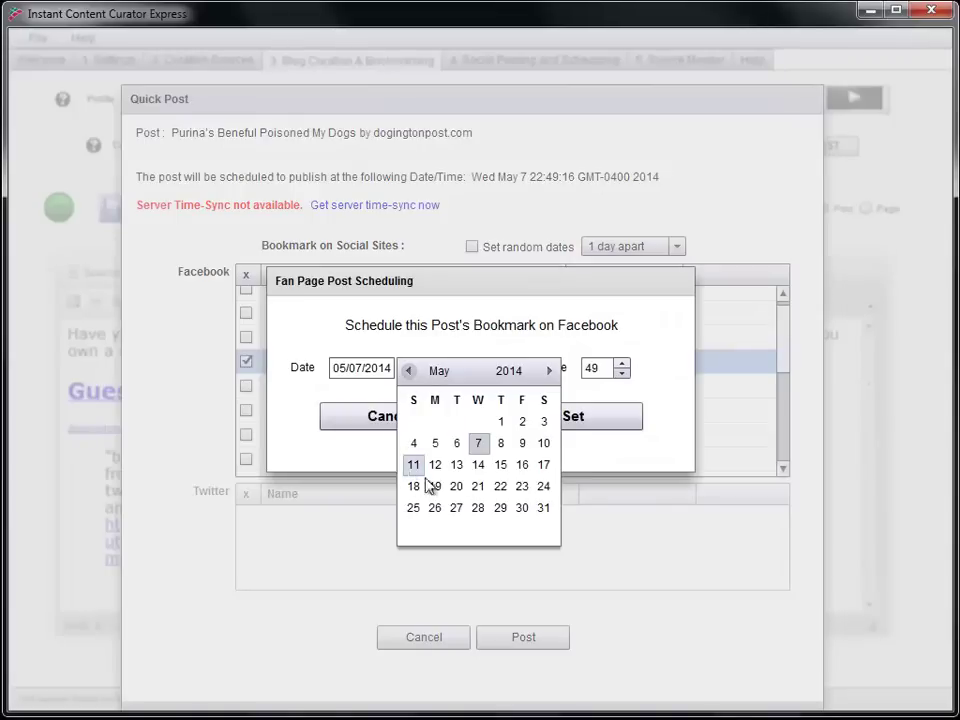
click(506, 444)
click(592, 410)
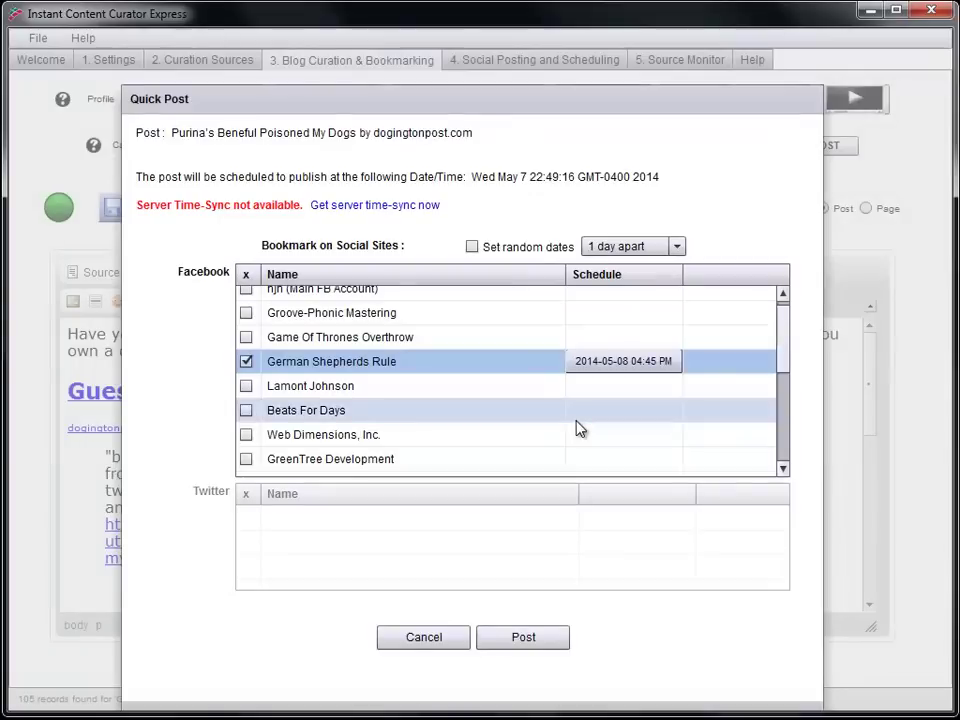
Step: Publish the post and scroll through it live on the German Shepherds blog
click(523, 636)
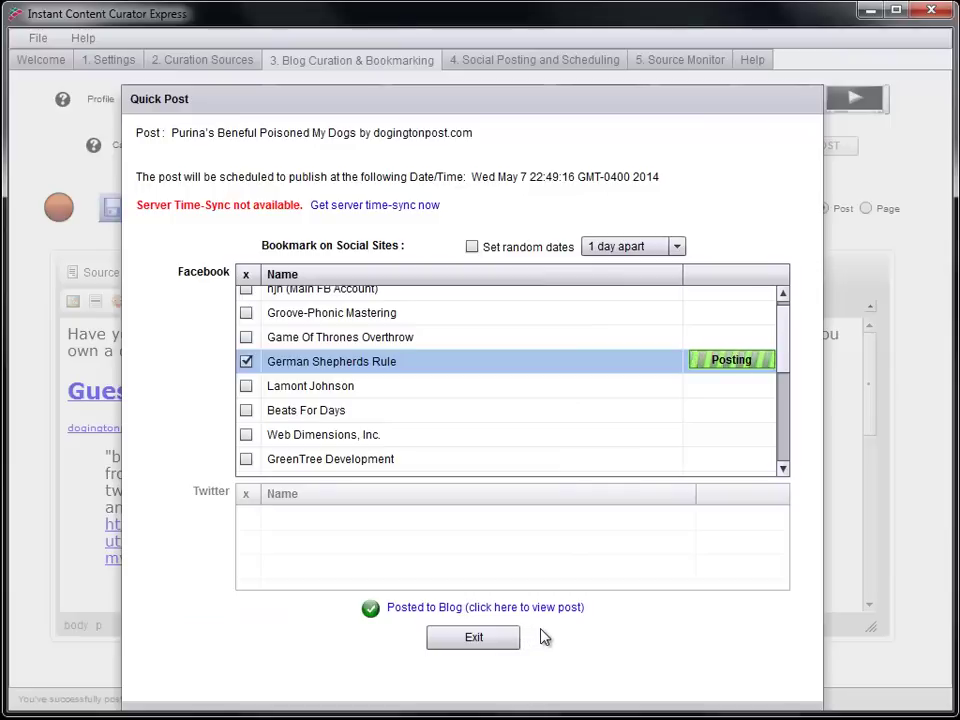
click(540, 607)
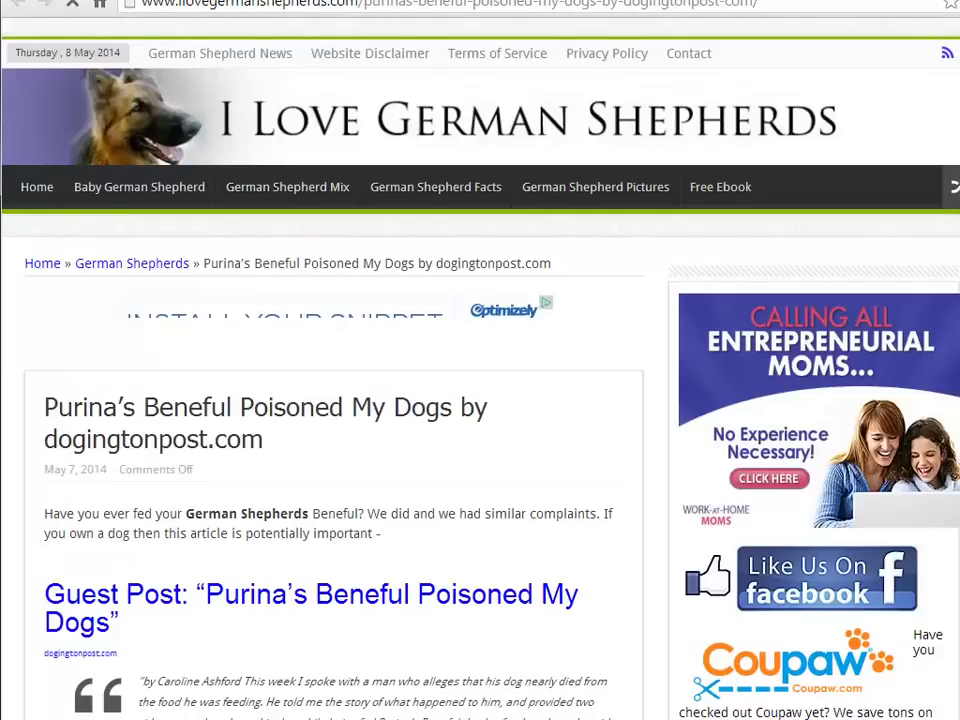
scroll(480, 400, down, 1)
scroll(480, 400, down, 1)
scroll(480, 400, down, 1)
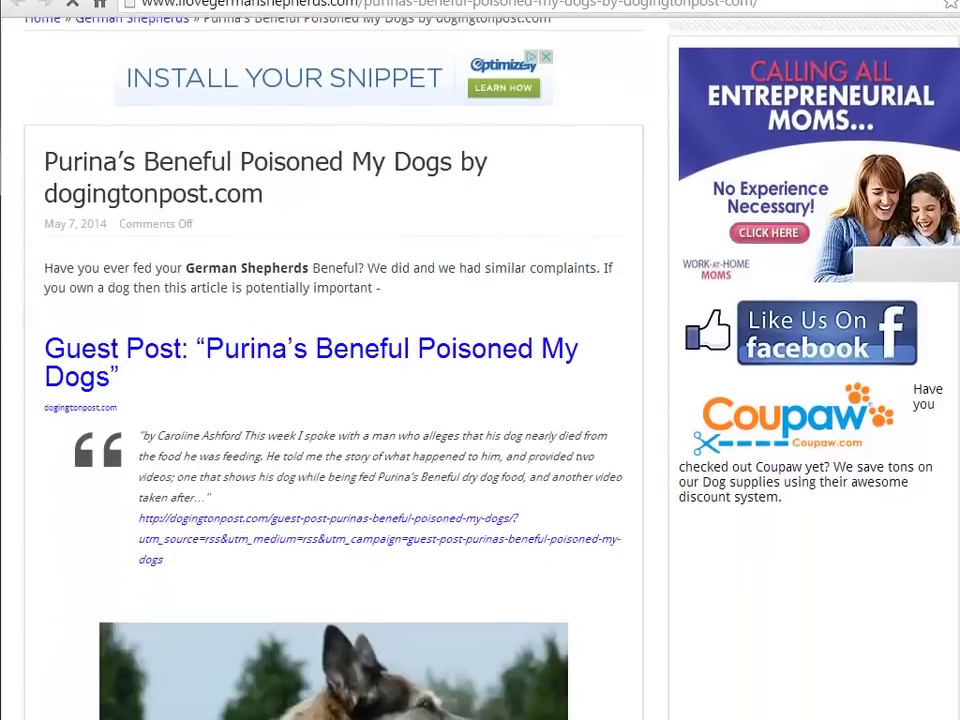
scroll(480, 400, down, 1)
scroll(480, 400, down, 1)
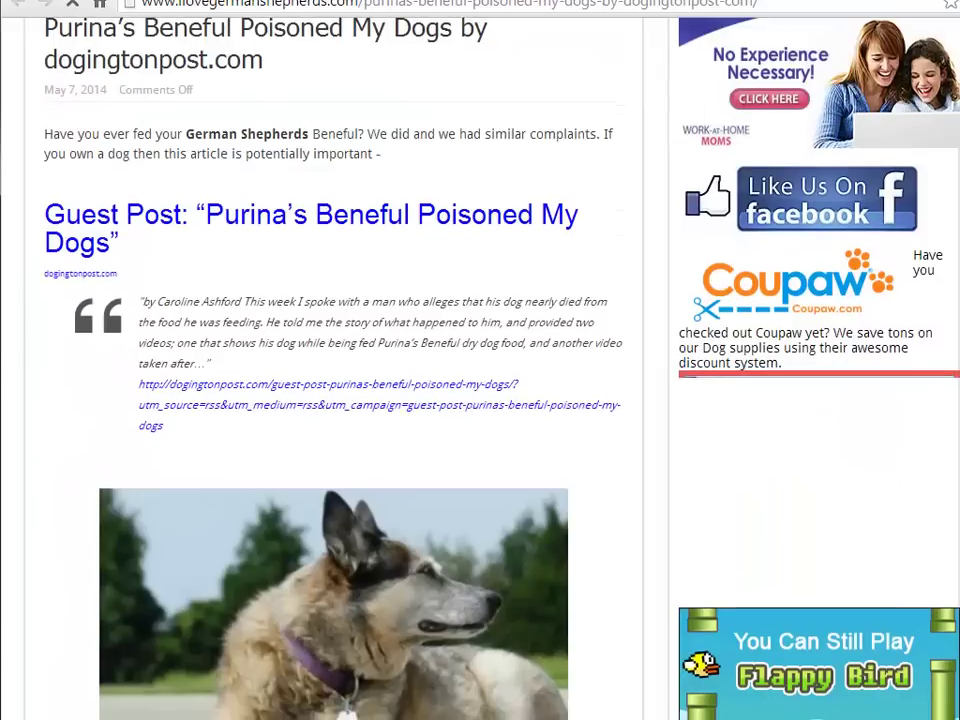
scroll(480, 400, down, 1)
Step: Close the blog tab and scroll the Facebook Activity Log to the shared Beneful post
key(ctrl+w)
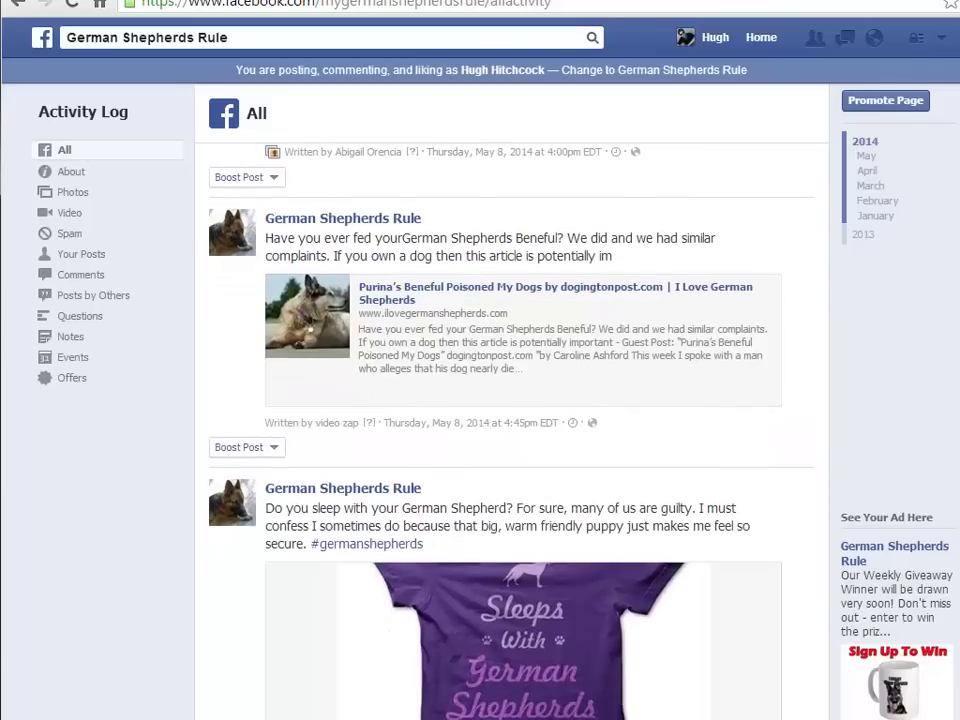
scroll(480, 400, down, 1)
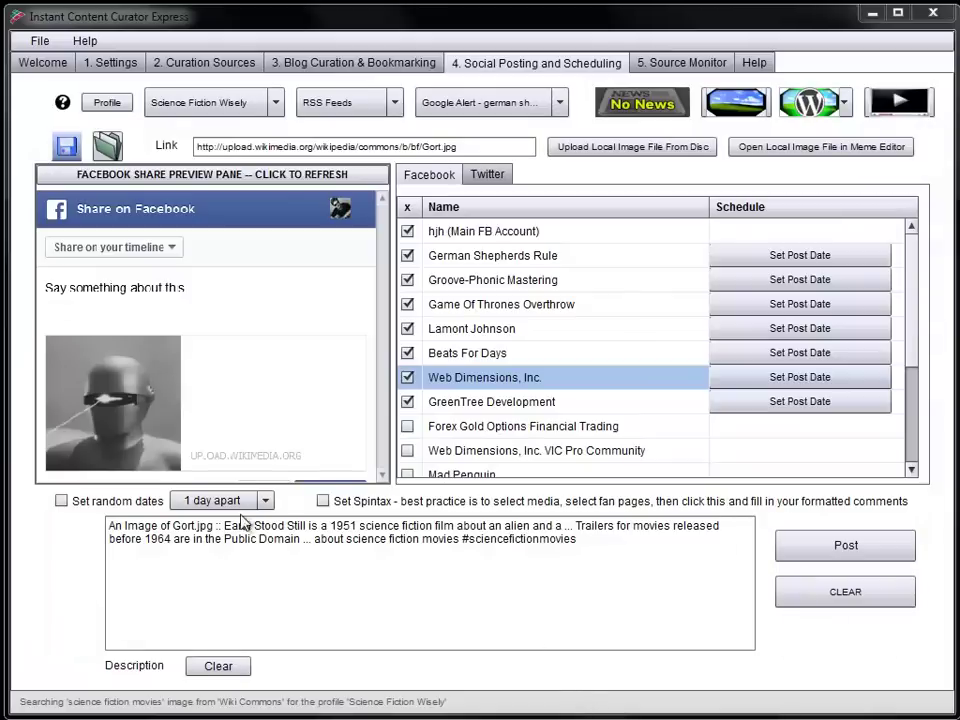
Step: Enable spintax fan-page names in the Gort comment and random dates spaced 2 days apart
click(323, 501)
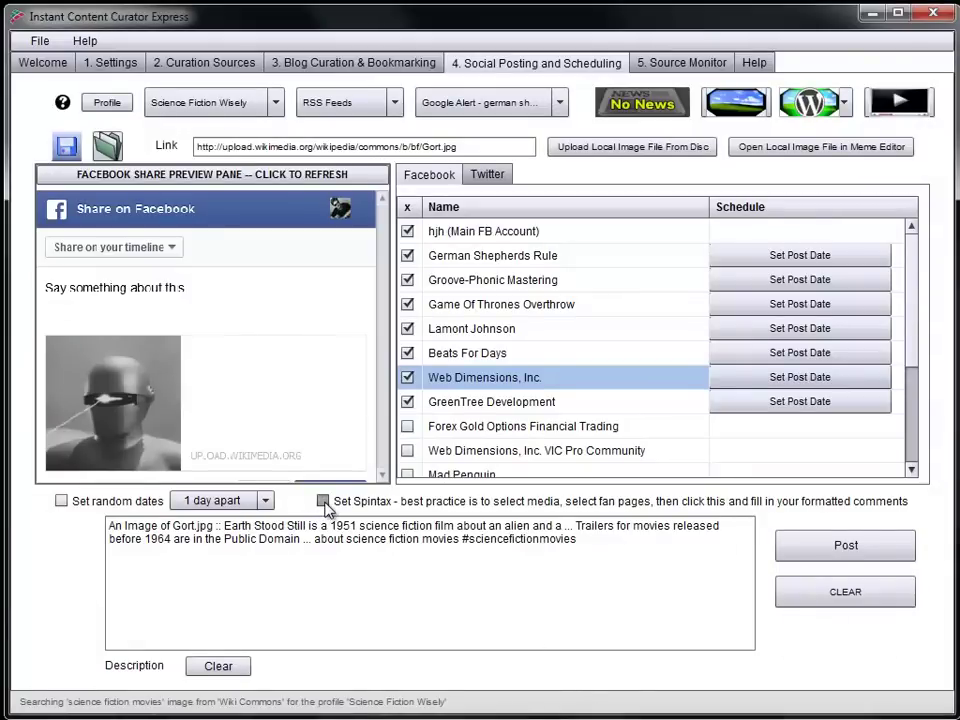
drag(749, 562, 745, 633)
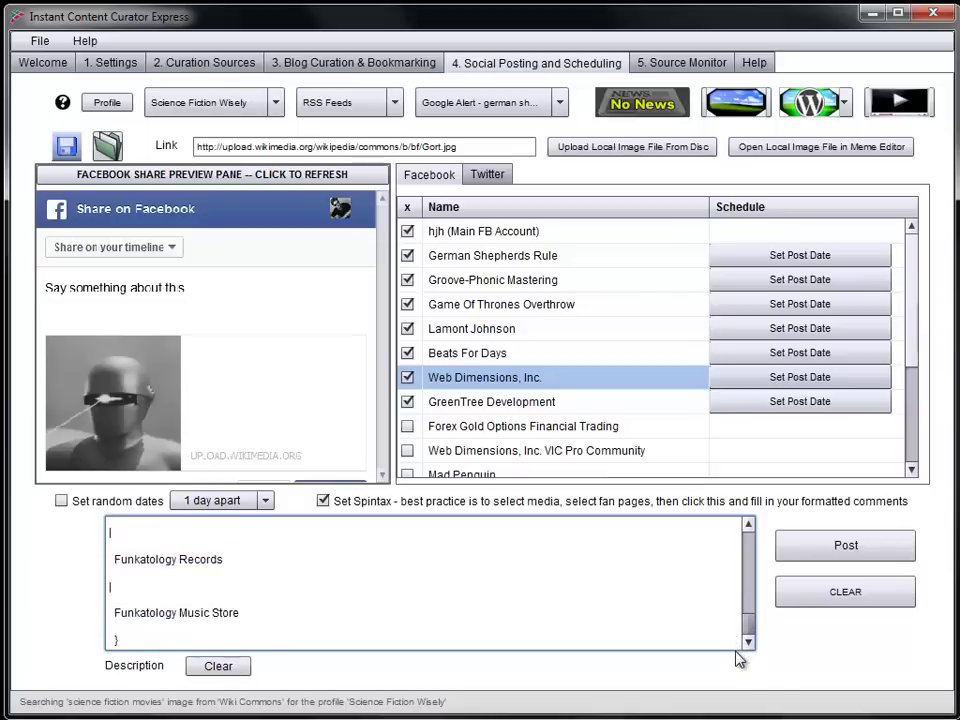
drag(745, 637, 748, 527)
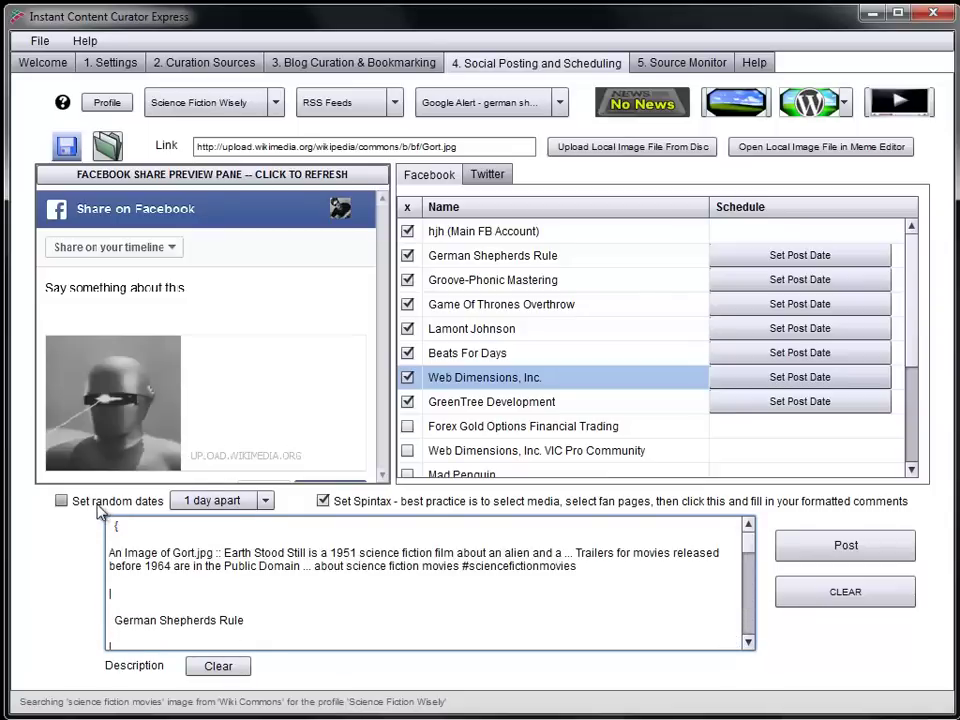
click(62, 501)
click(212, 500)
click(192, 540)
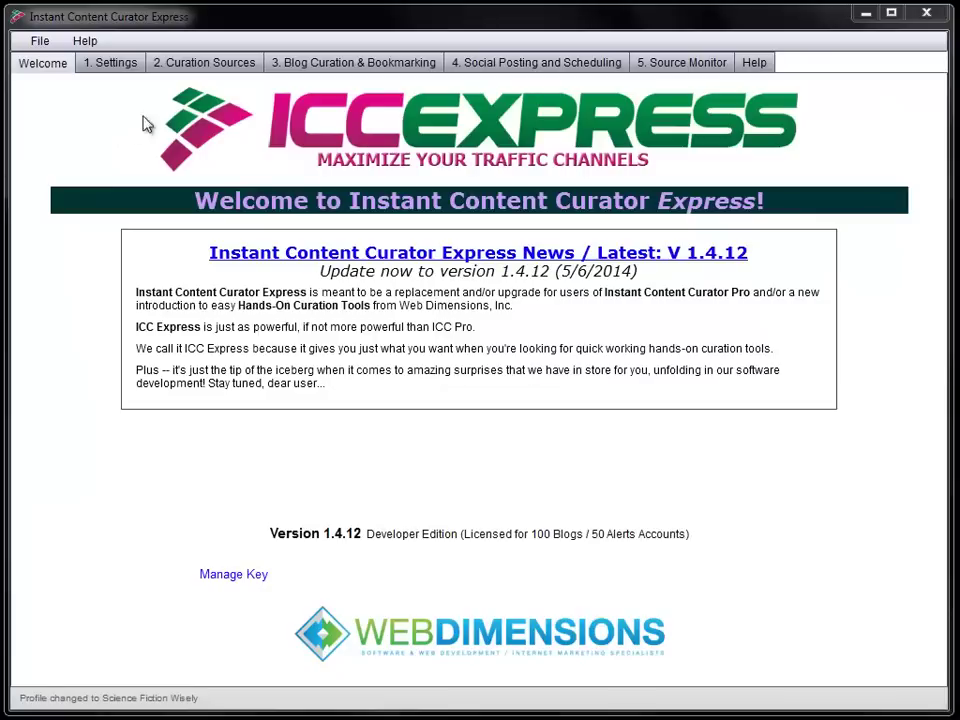
Step: Review the first saved Facebook account in Settings, then expand the Twitter section
click(106, 64)
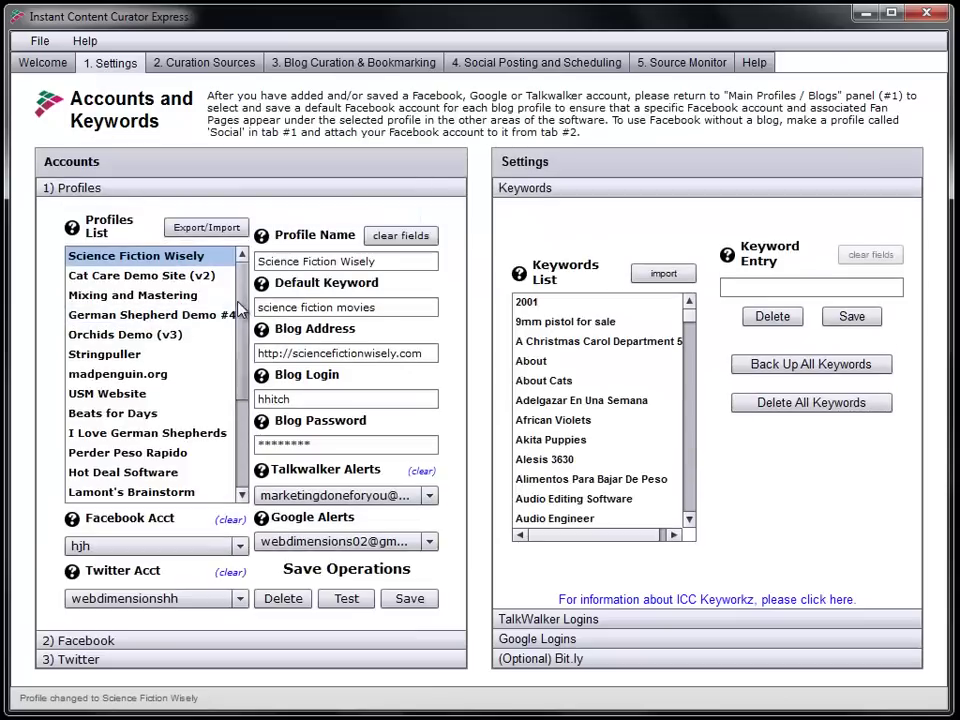
scroll(240, 360, down, 5)
scroll(240, 375, down, 3)
scroll(240, 400, up, 7)
scroll(243, 480, up, 1)
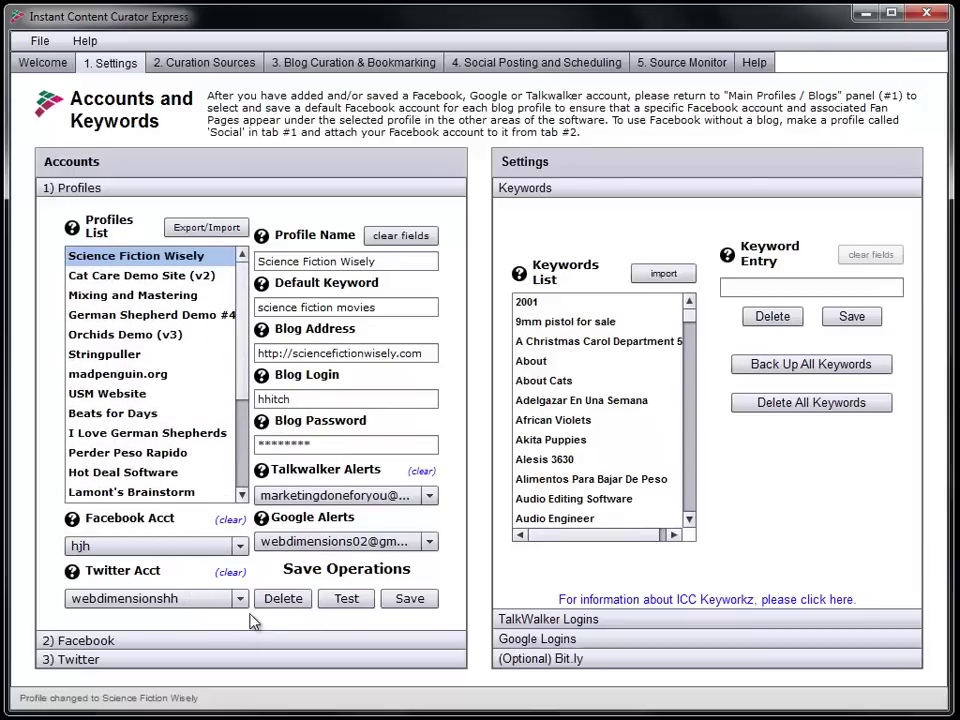
click(222, 640)
click(60, 418)
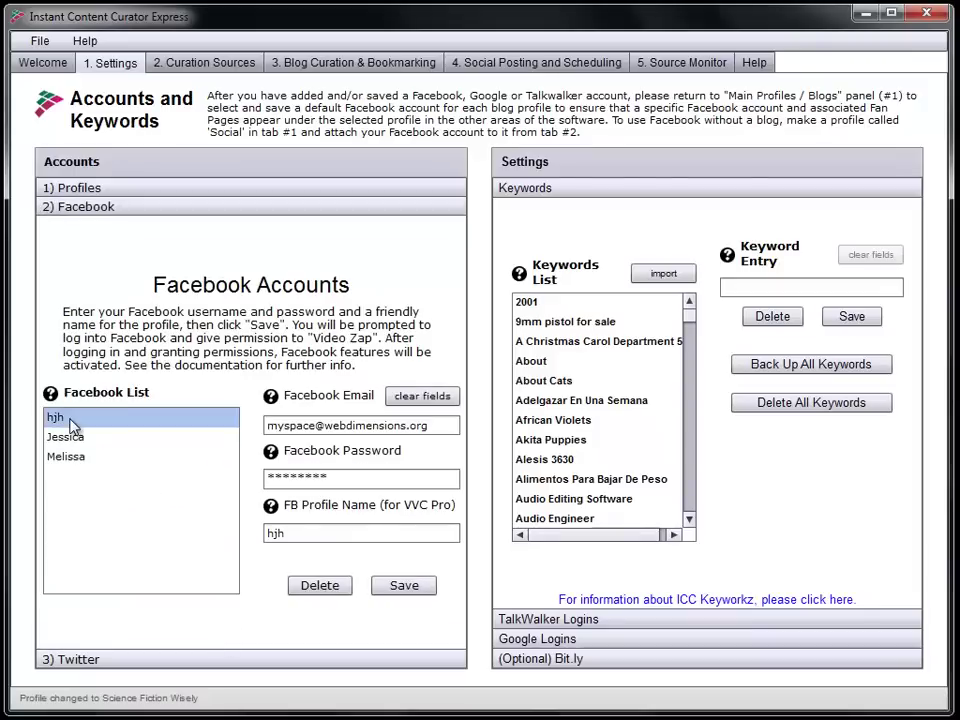
click(142, 655)
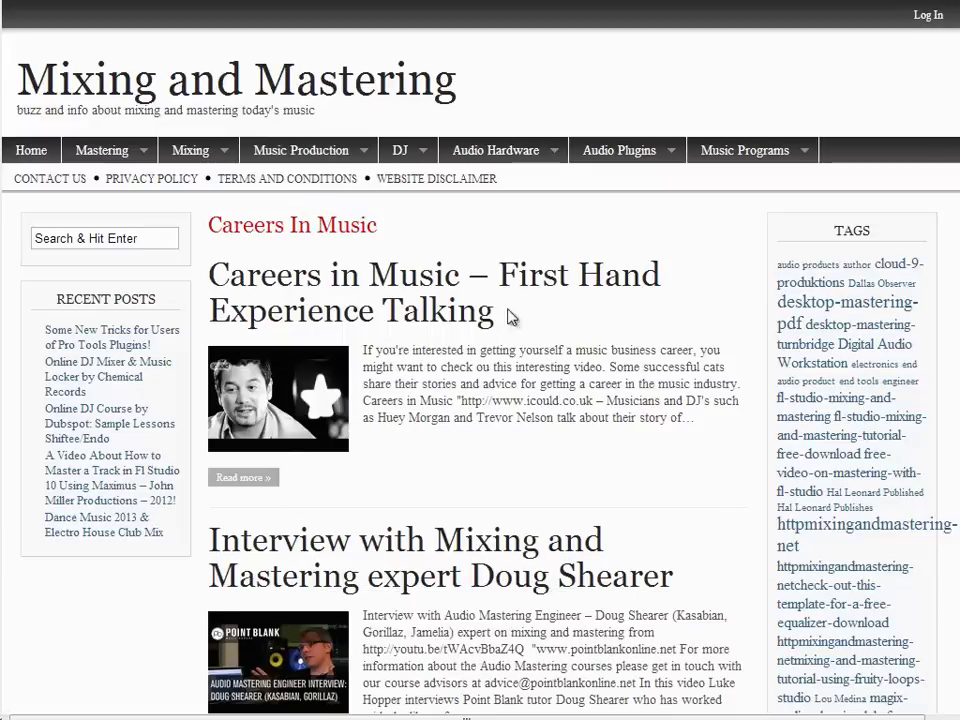
Step: Open Careers in Music, then Dance Music 2013 & Electro House Club Mix via the Dance Music Mix category
click(547, 282)
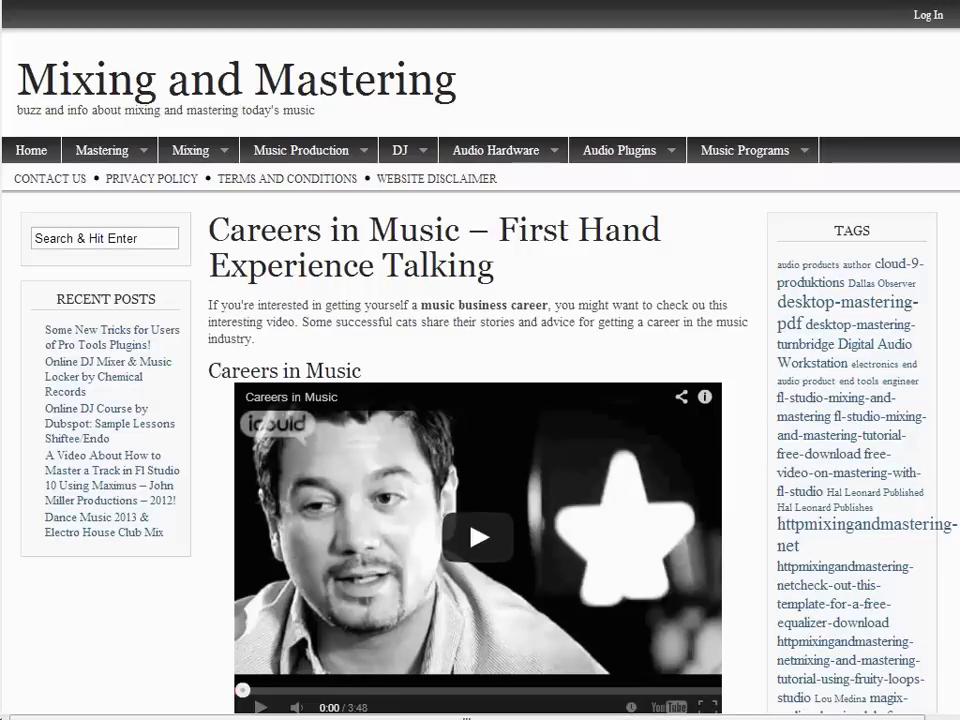
mouse_move(403, 150)
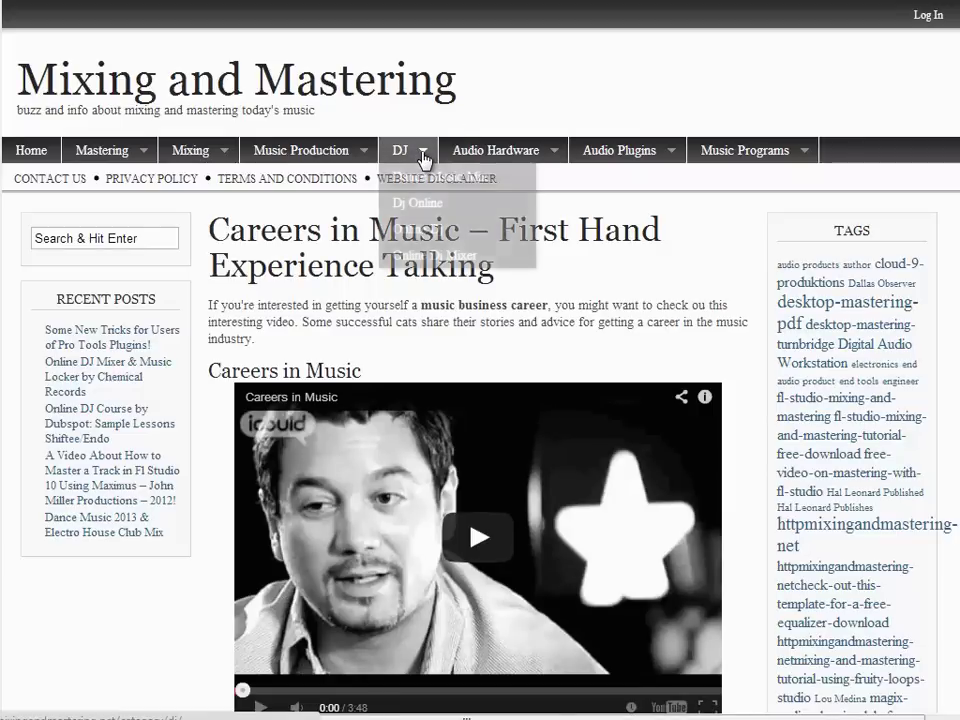
click(424, 184)
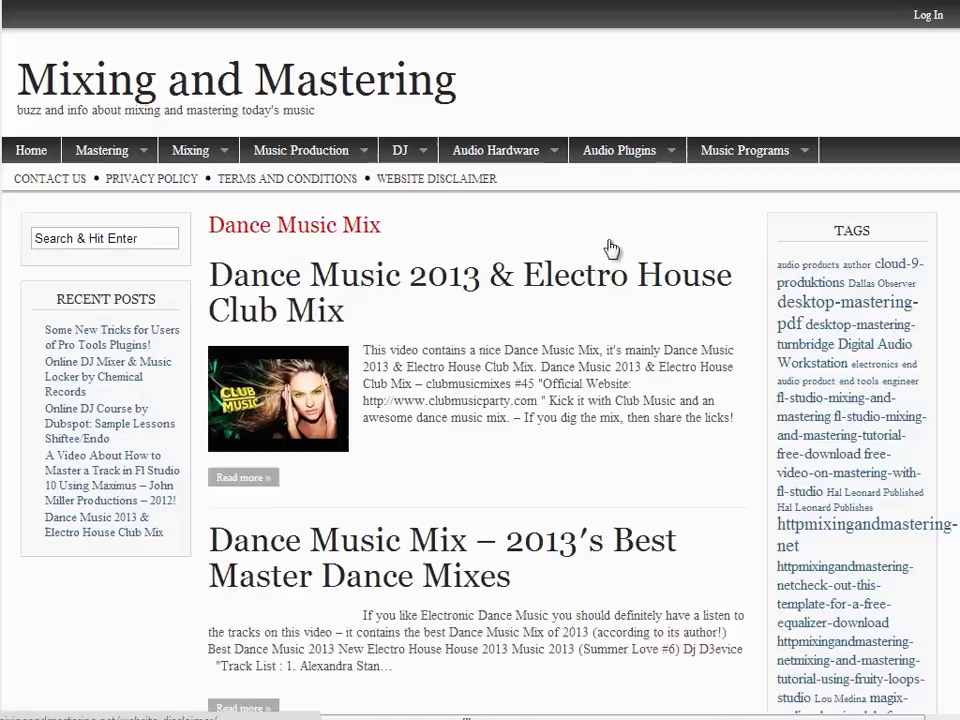
click(446, 283)
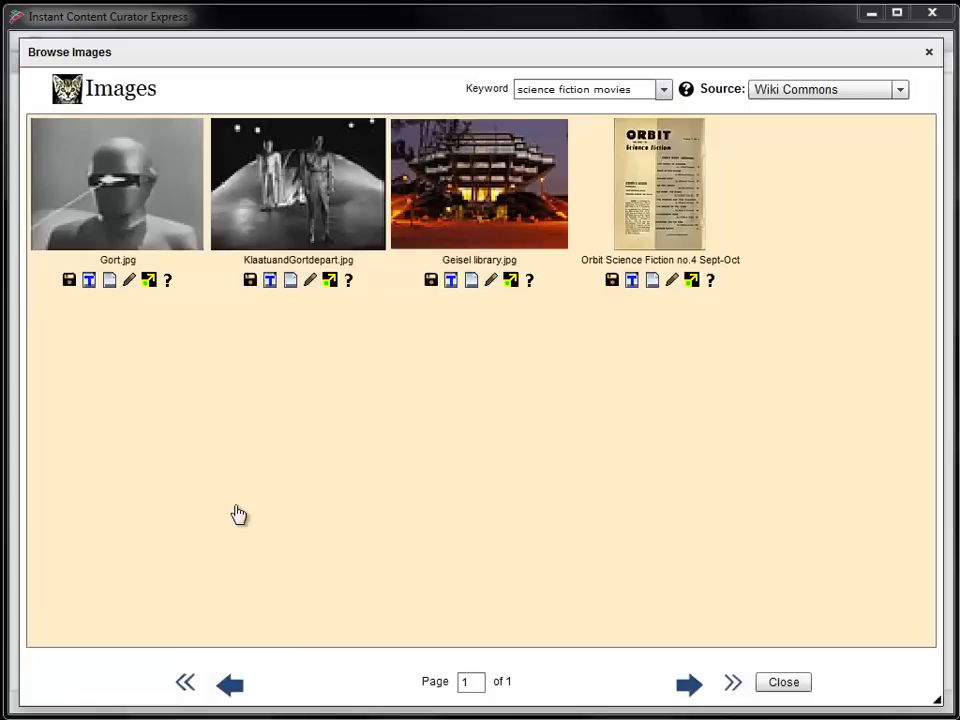
Step: Caption the Gort meme 'Take me to your leader!' and 'we will not harm you', then insert it
click(129, 281)
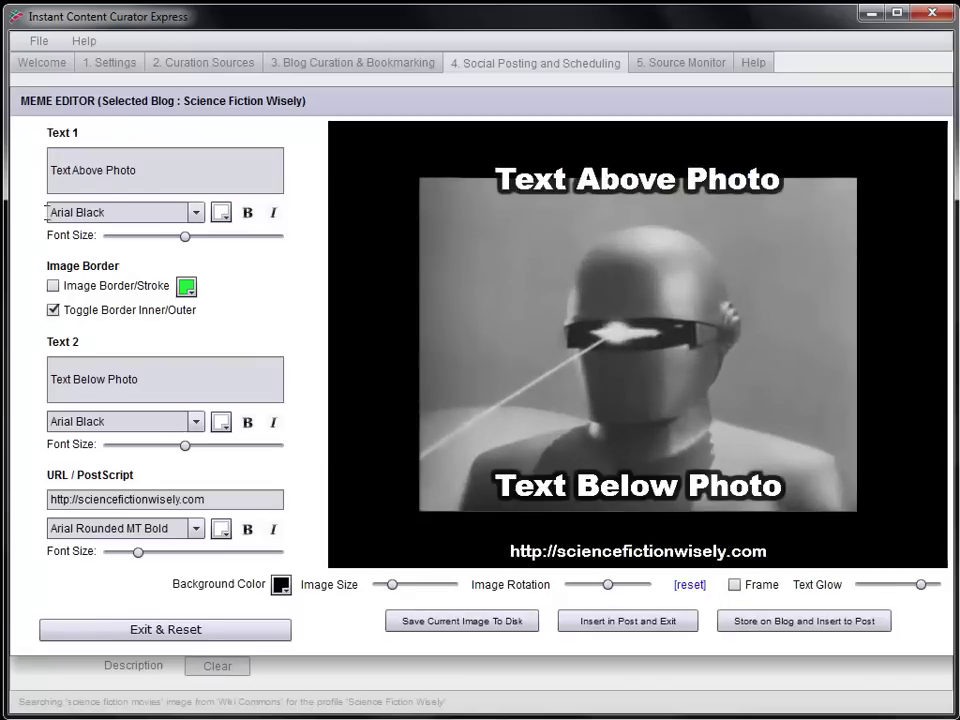
drag(140, 172, 46, 150)
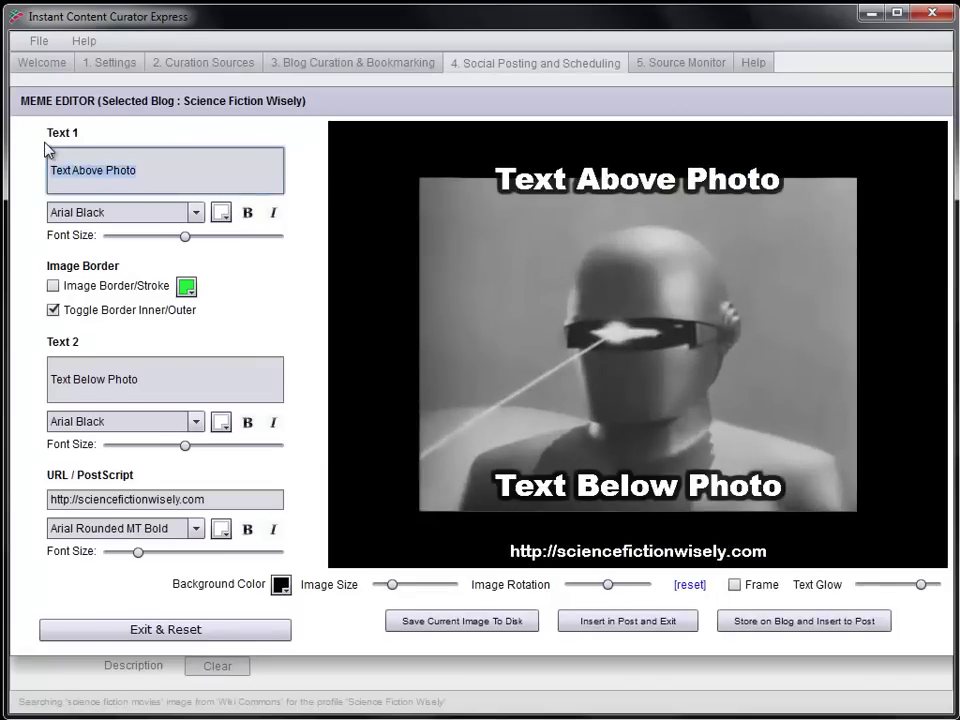
text(Take me to your leader!)
drag(150, 380, 21, 385)
text(we will no)
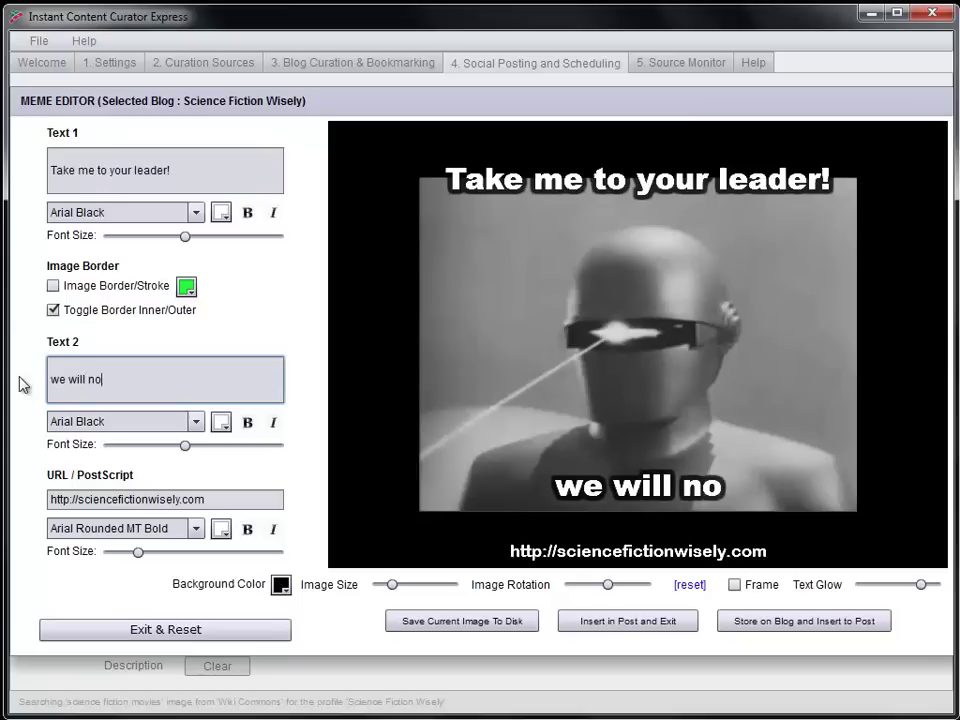
text(t harm you)
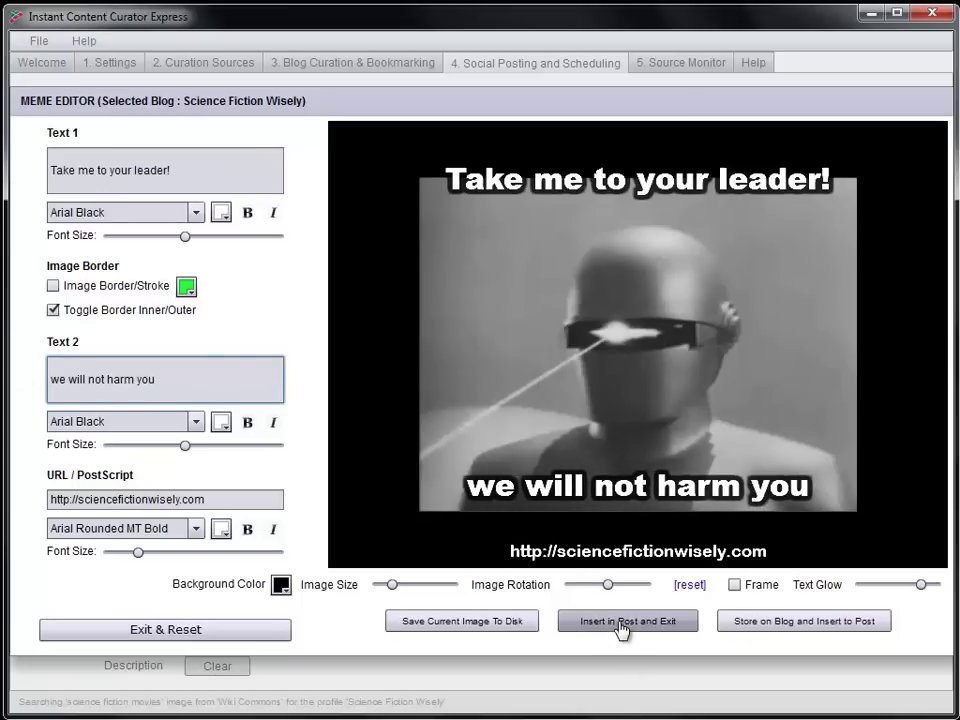
click(622, 622)
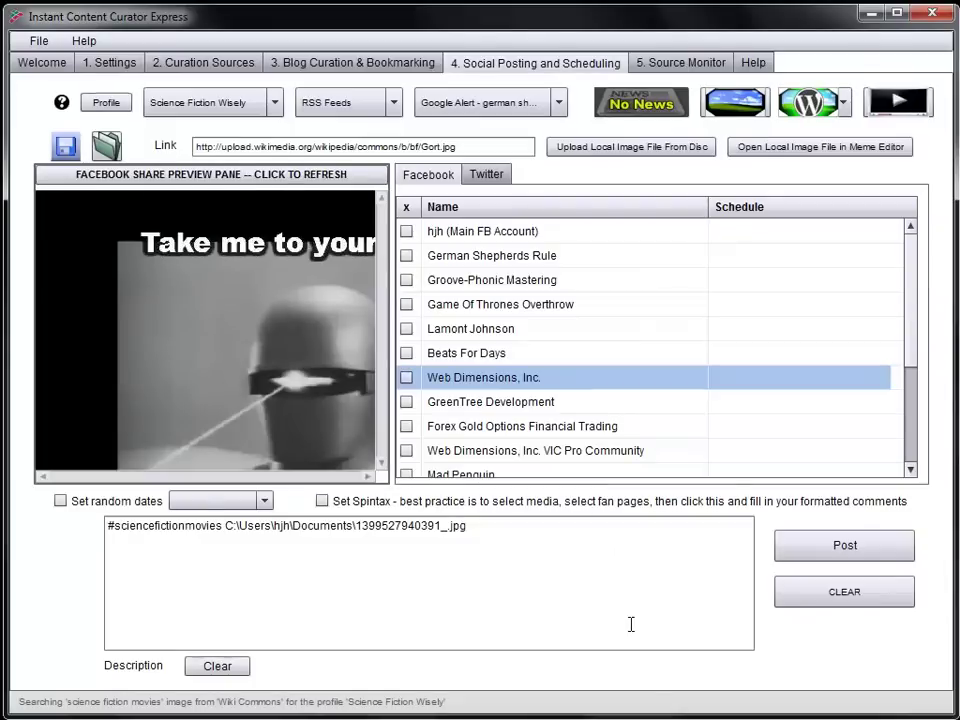
Step: Refresh the meme preview and tick the main account, German Shepherds Rule and Groove-Phonic Mastering
click(291, 178)
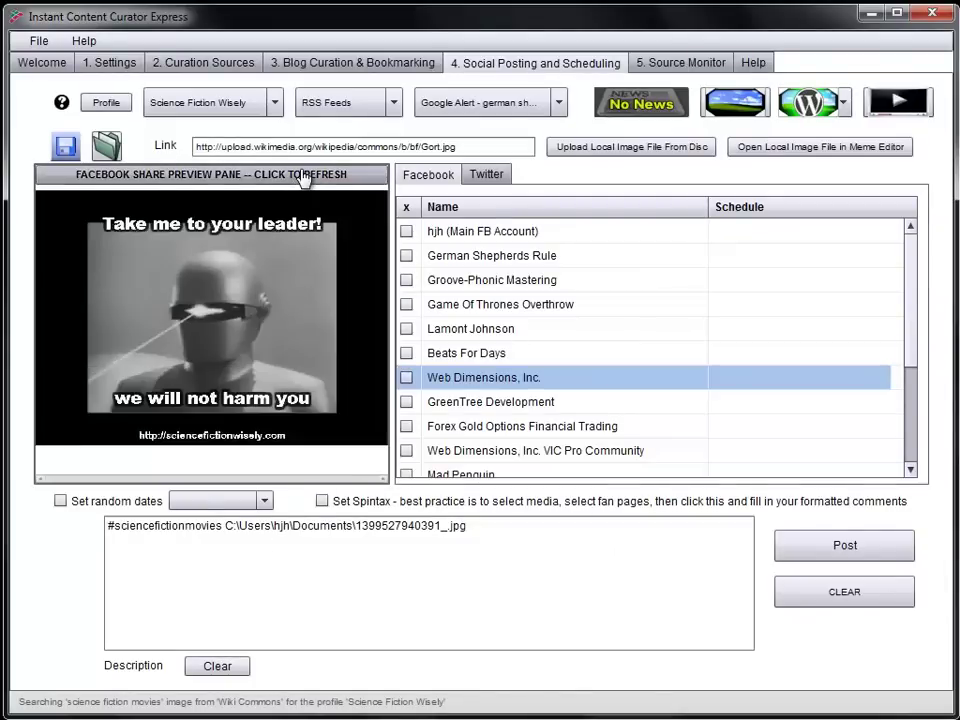
click(407, 232)
click(407, 255)
click(407, 280)
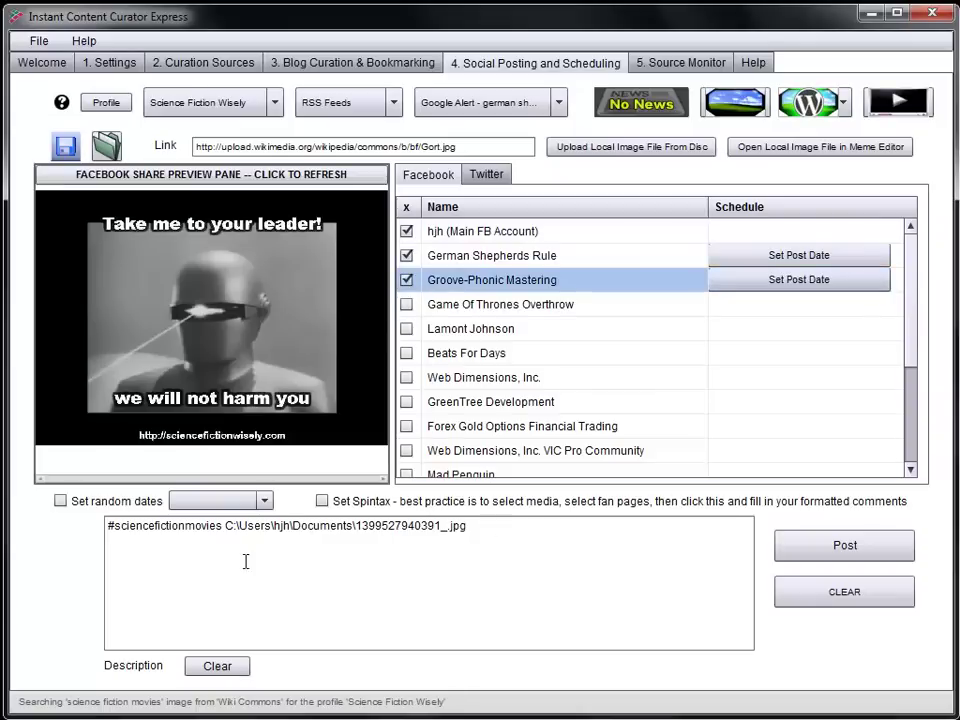
click(227, 530)
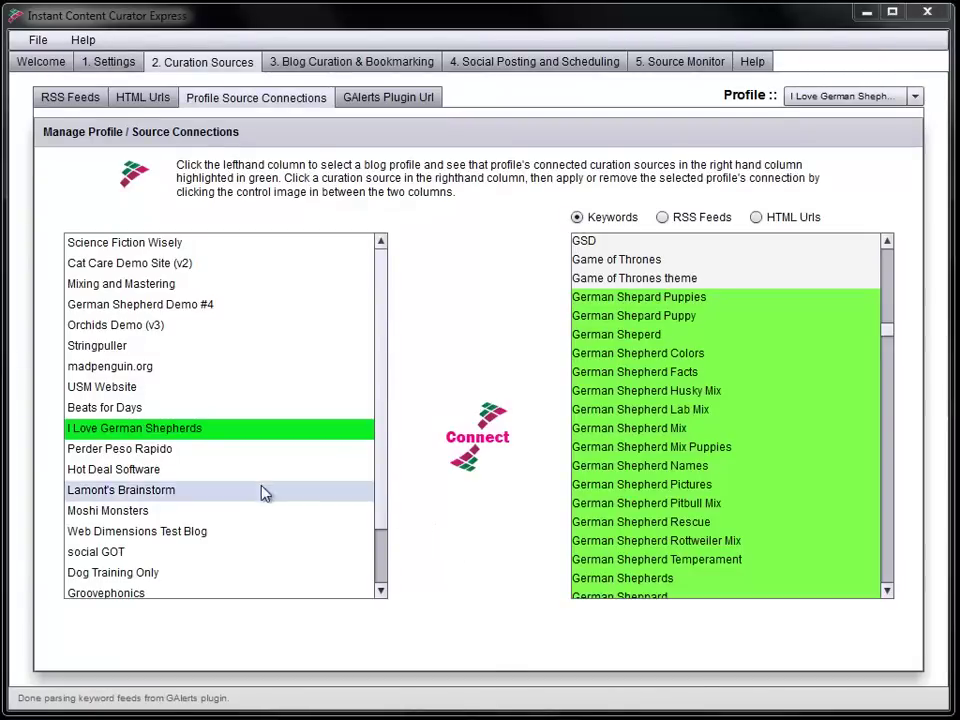
Step: Select Cat Care Demo Site (v2), scroll its cat keywords, then move to Blog Curation & Bookmarking
click(155, 265)
mouse_move(892, 262)
mouse_down()
mouse_move(893, 290)
mouse_move(880, 300)
mouse_up()
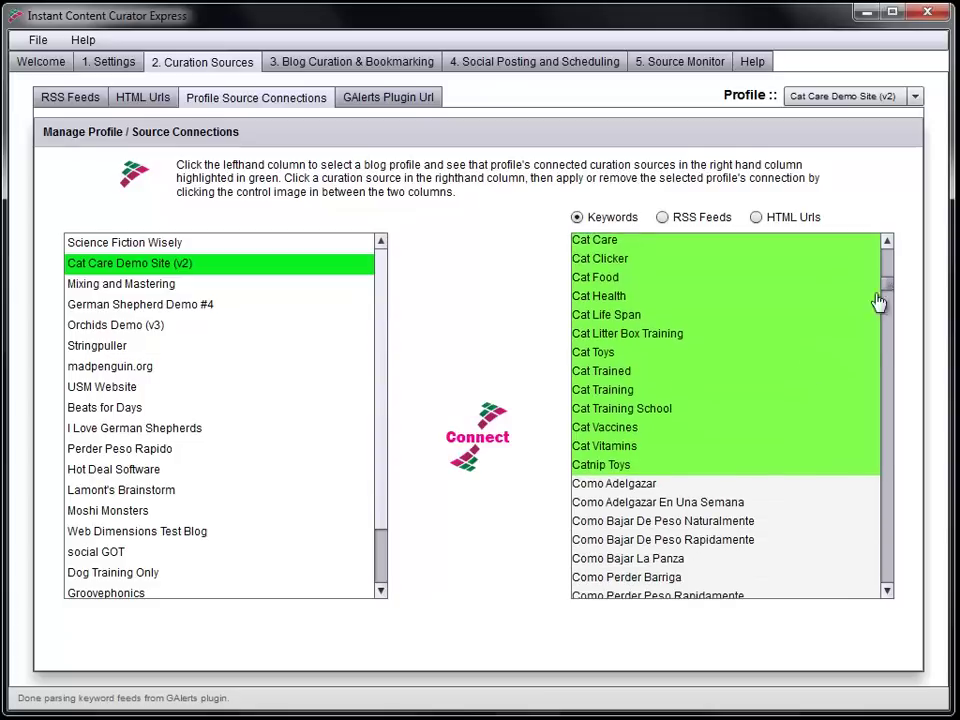
scroll(707, 285, down, 1)
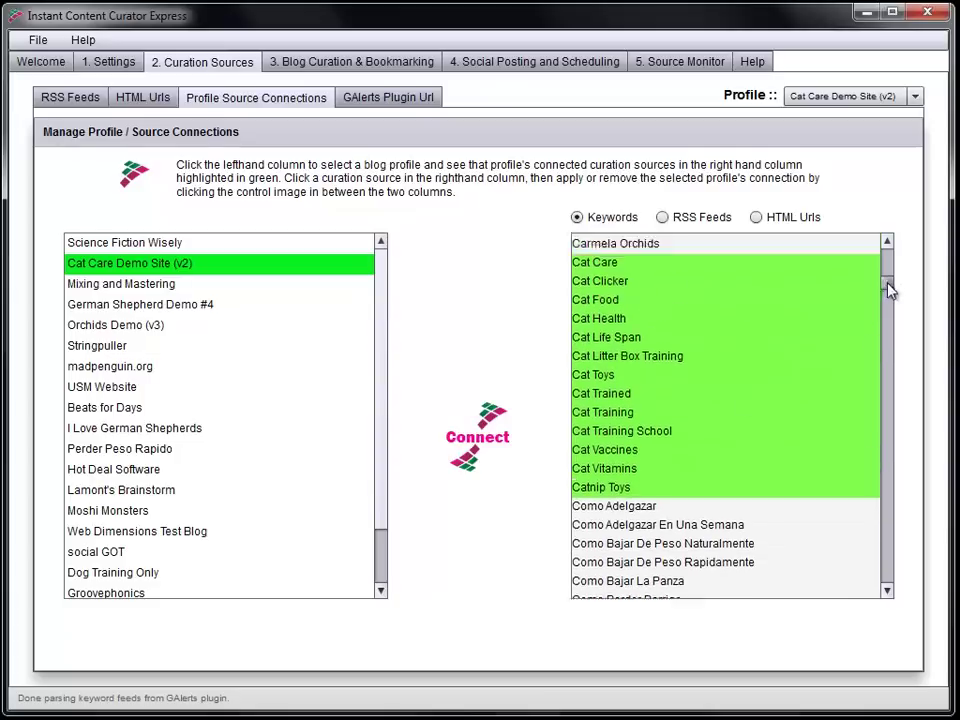
click(352, 61)
Step: Insert the 'Why Do Cats Scratch?' article and a white cat photo into the Cat Care post
click(229, 169)
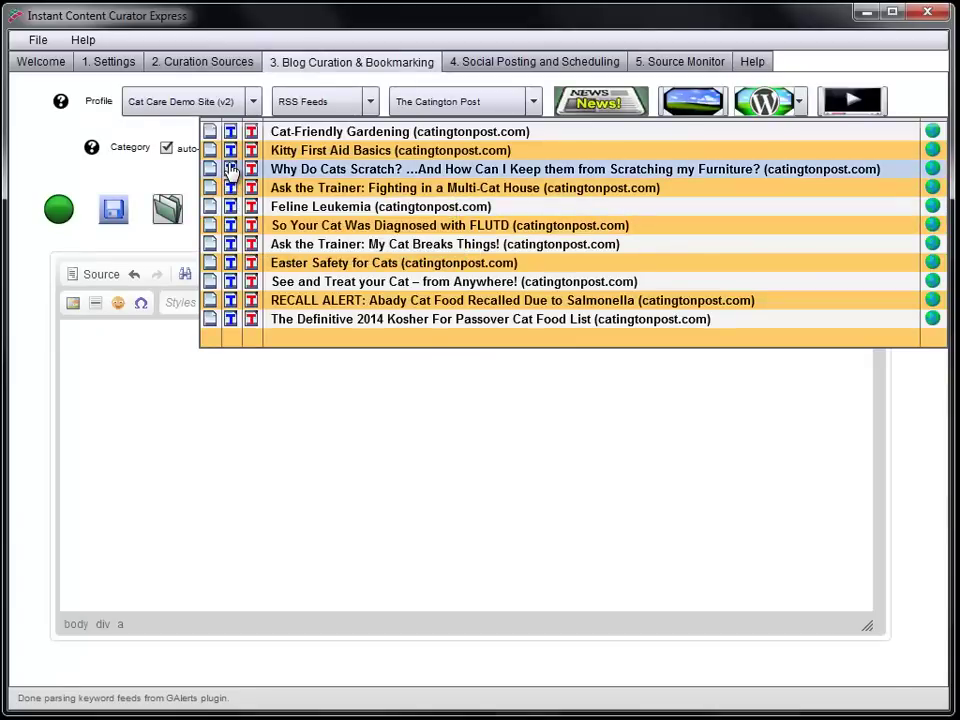
click(703, 99)
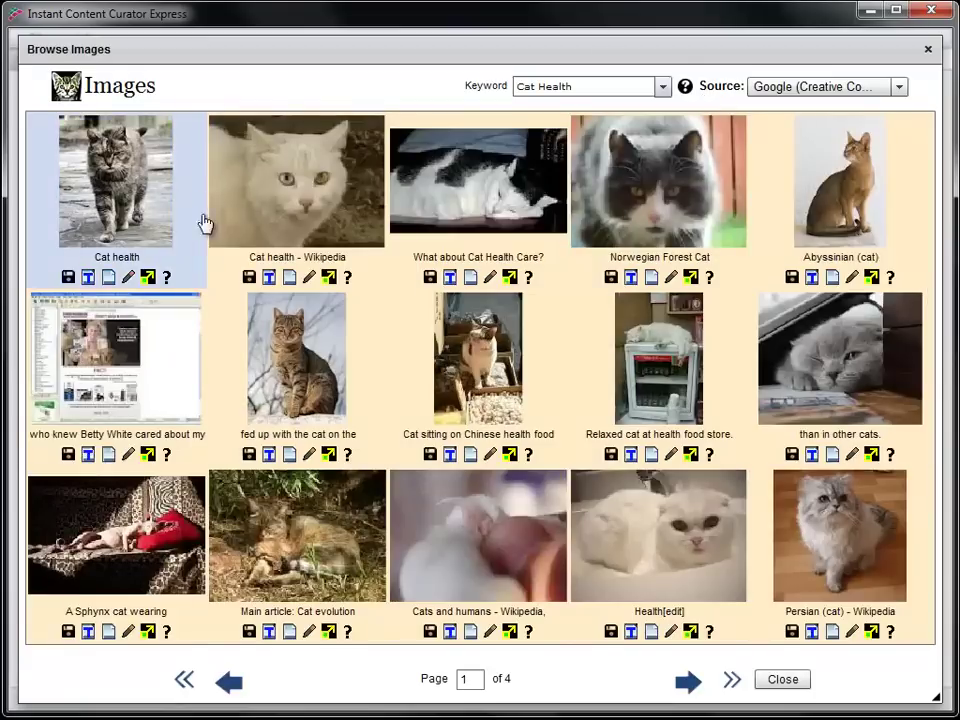
click(289, 281)
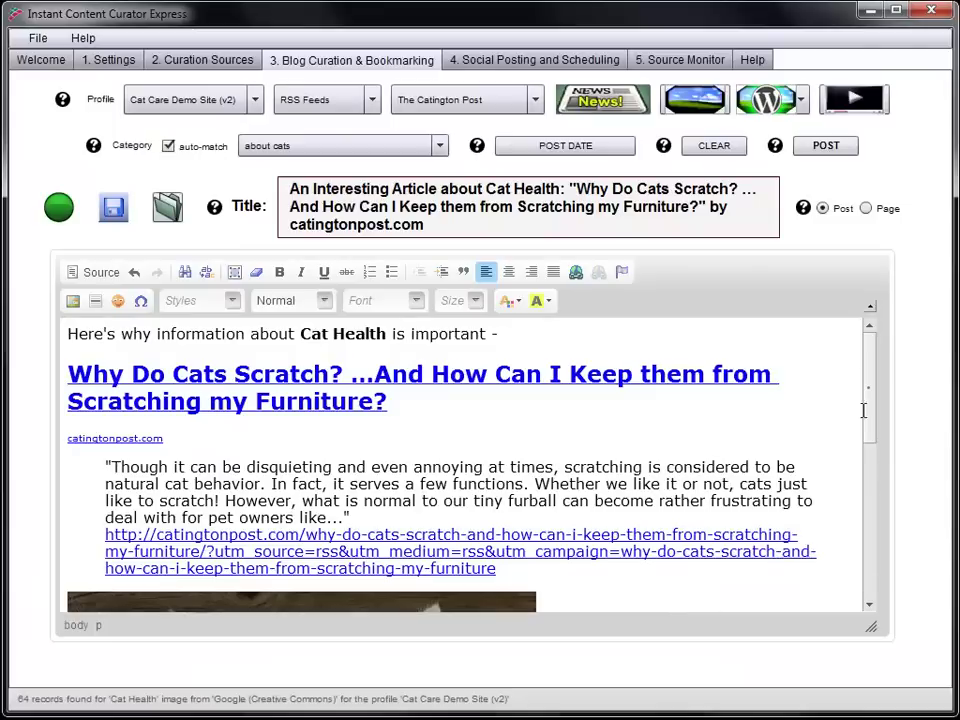
scroll(872, 373, down, 5)
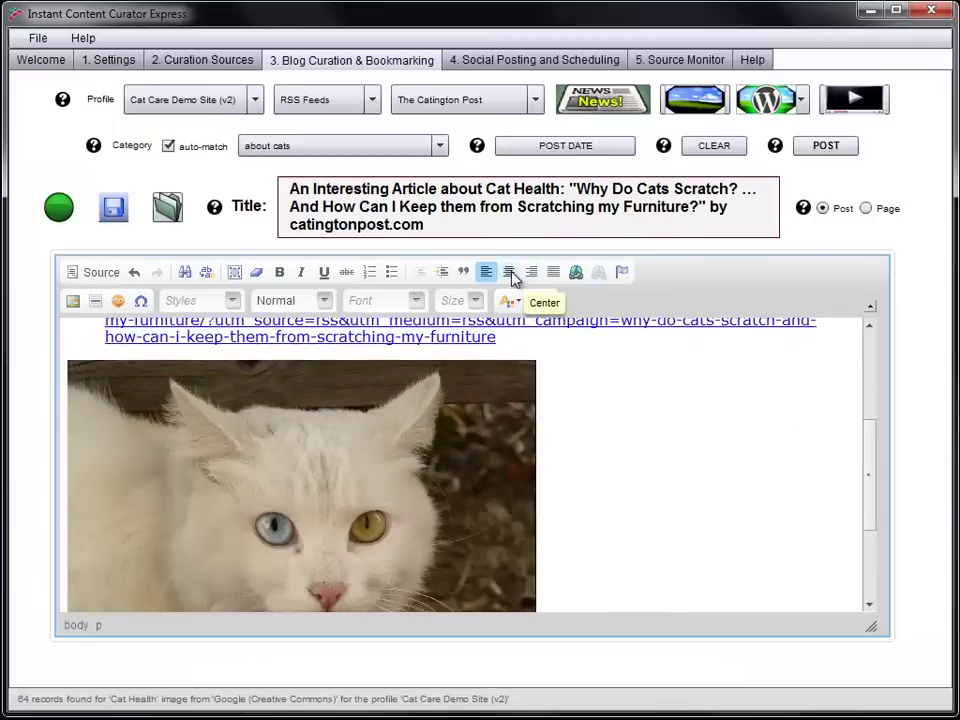